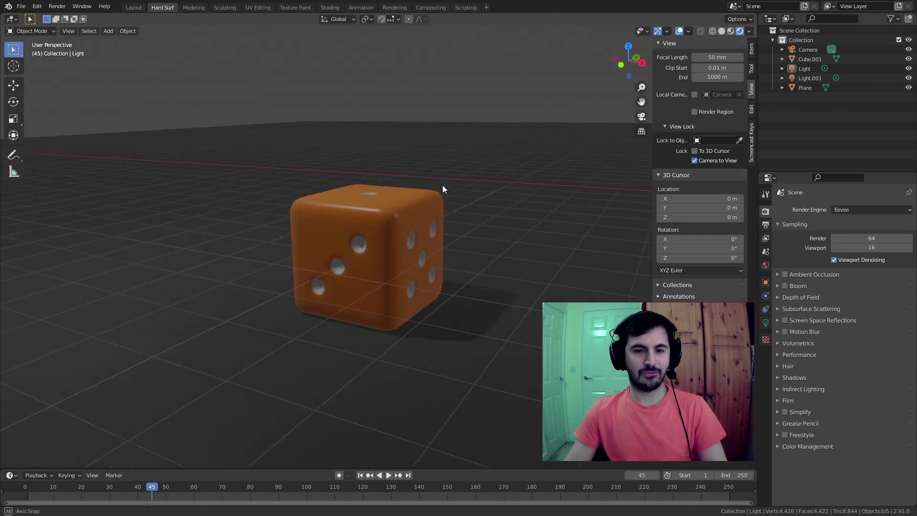
pyautogui.moveTo(443, 184); pyautogui.dragTo(353, 223, button='middle')
pyautogui.click(369, 209)
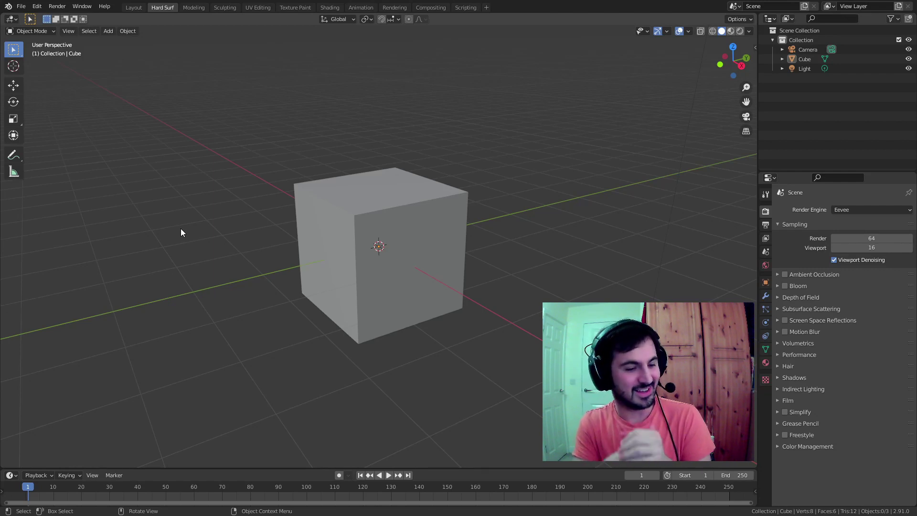
pyautogui.moveTo(174, 140); pyautogui.dragTo(306, 200)
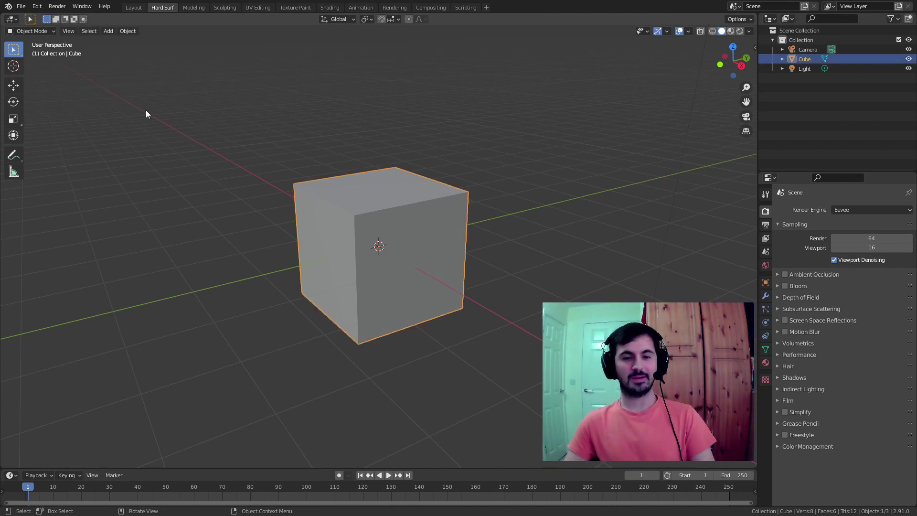
pyautogui.moveTo(173, 108); pyautogui.dragTo(449, 309)
pyautogui.moveTo(519, 369); pyautogui.dragTo(238, 117)
pyautogui.click(264, 164)
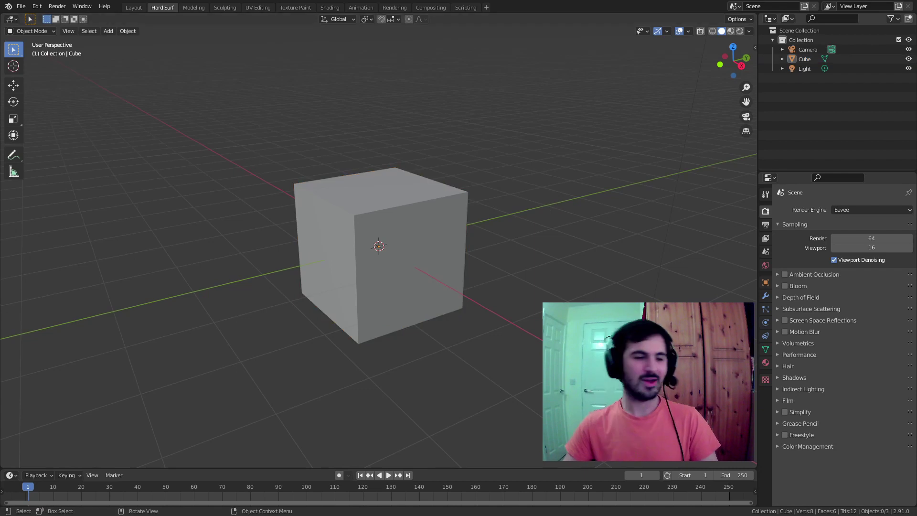
pyautogui.moveTo(174, 137); pyautogui.dragTo(463, 349)
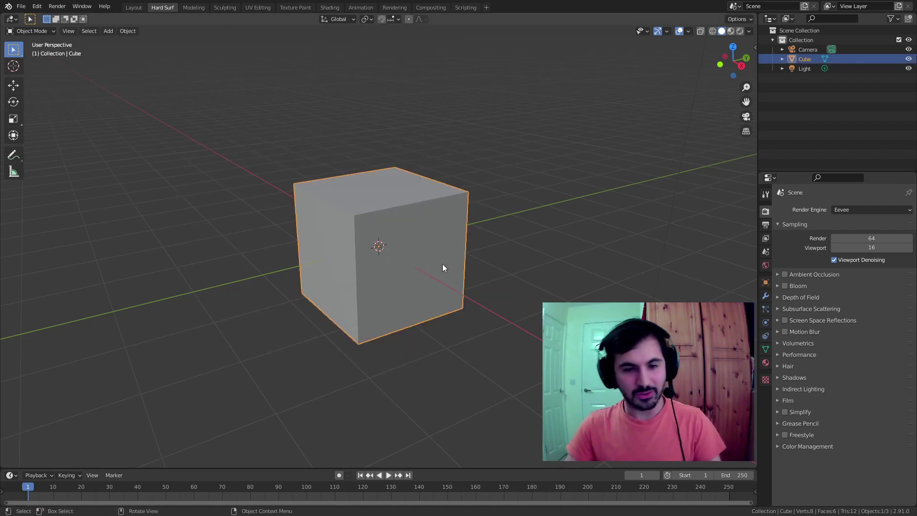
pyautogui.moveTo(442, 263); pyautogui.dragTo(434, 249, button='middle')
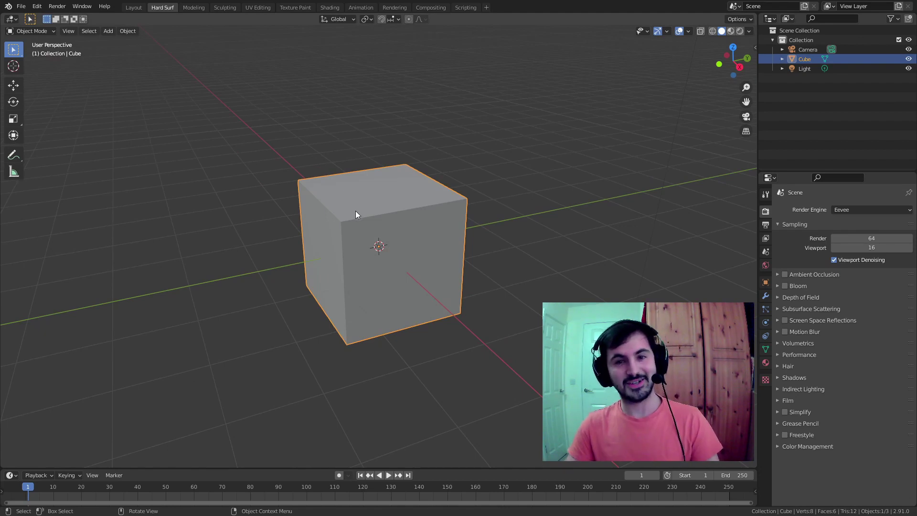
pyautogui.moveTo(203, 144); pyautogui.dragTo(520, 395)
pyautogui.moveTo(236, 119); pyautogui.dragTo(613, 459)
pyautogui.moveTo(245, 168); pyautogui.dragTo(465, 341)
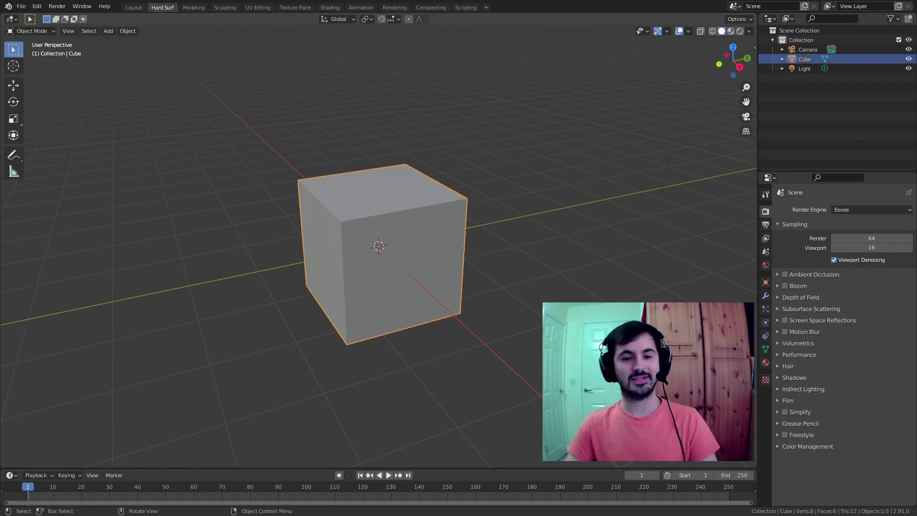
pyautogui.moveTo(180, 119); pyautogui.dragTo(568, 392)
pyautogui.moveTo(265, 83); pyautogui.dragTo(592, 398)
pyautogui.click(592, 398)
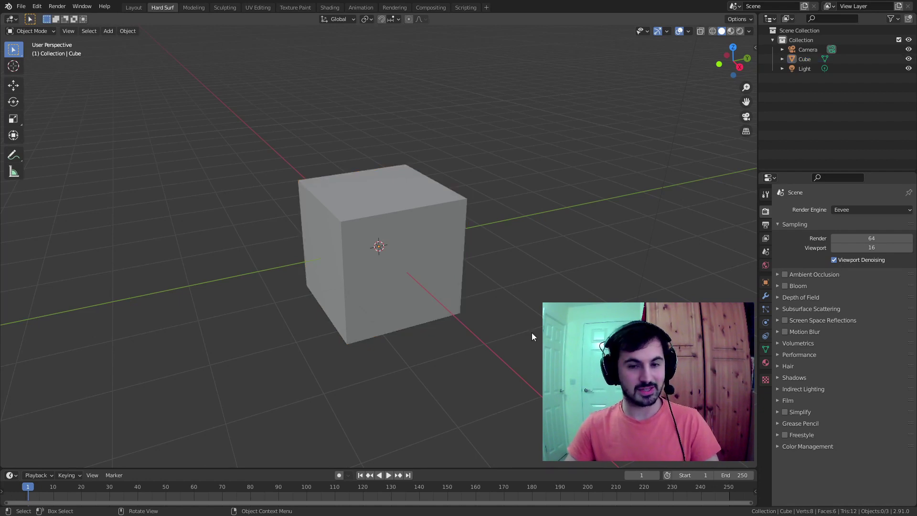
# Put the cube into Edit Mode and subdivide its whole mesh
pyautogui.click(441, 235)
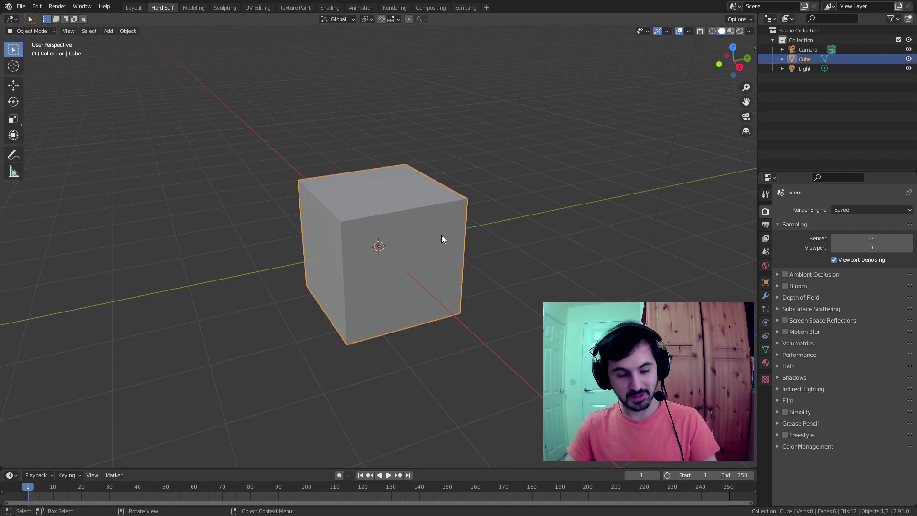
pyautogui.press('Tab')
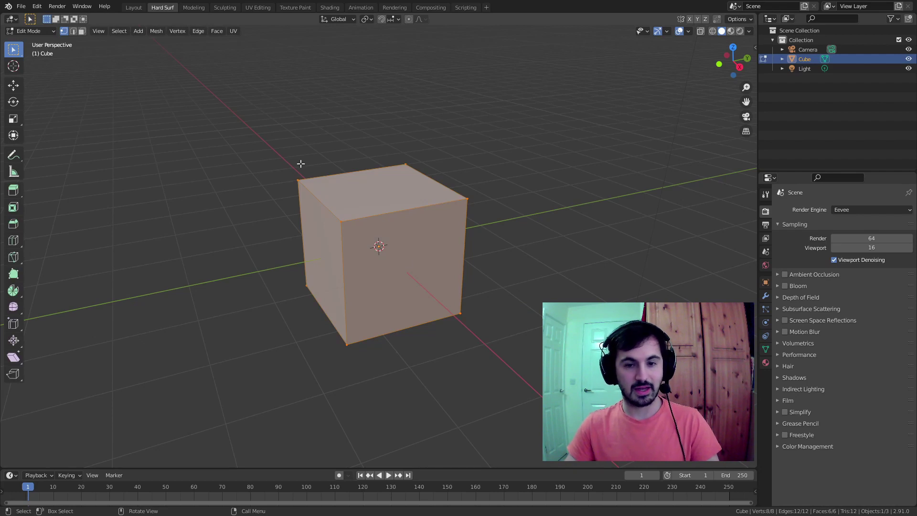
pyautogui.moveTo(378, 230); pyautogui.dragTo(349, 220, button='middle')
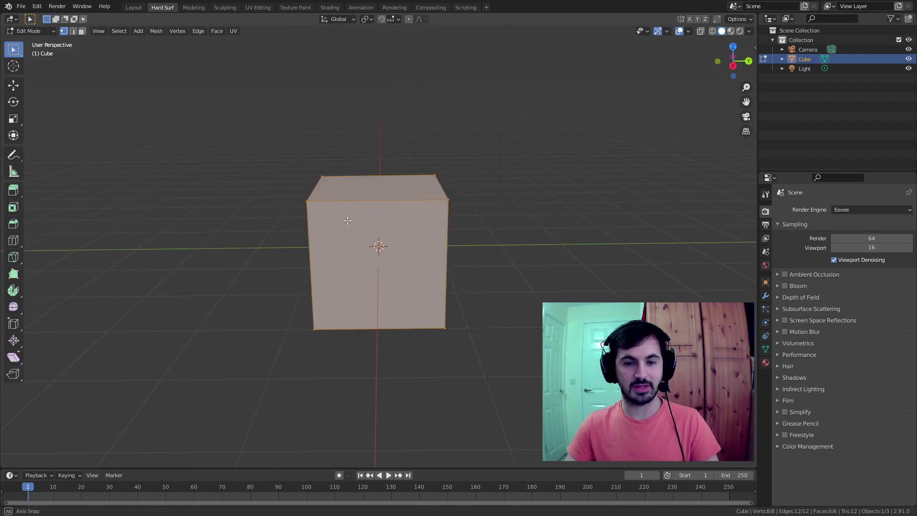
pyautogui.rightClick(418, 190)
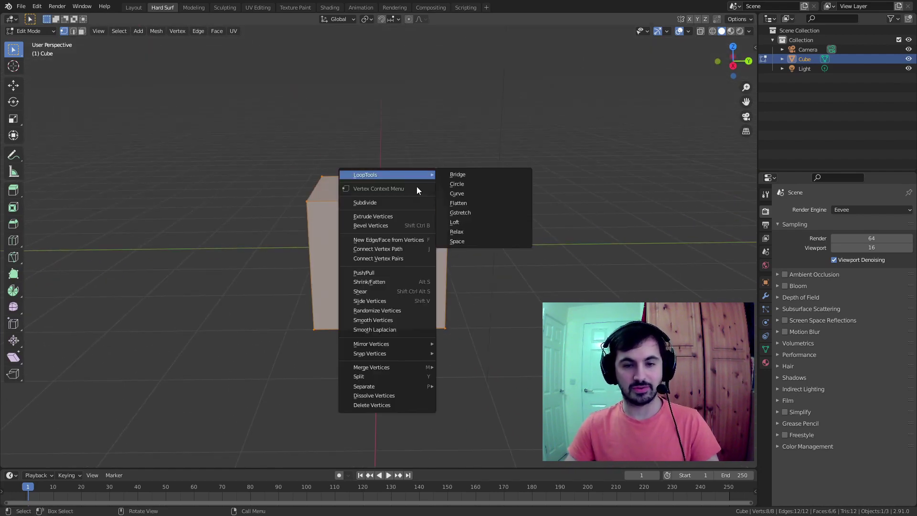
pyautogui.click(411, 204)
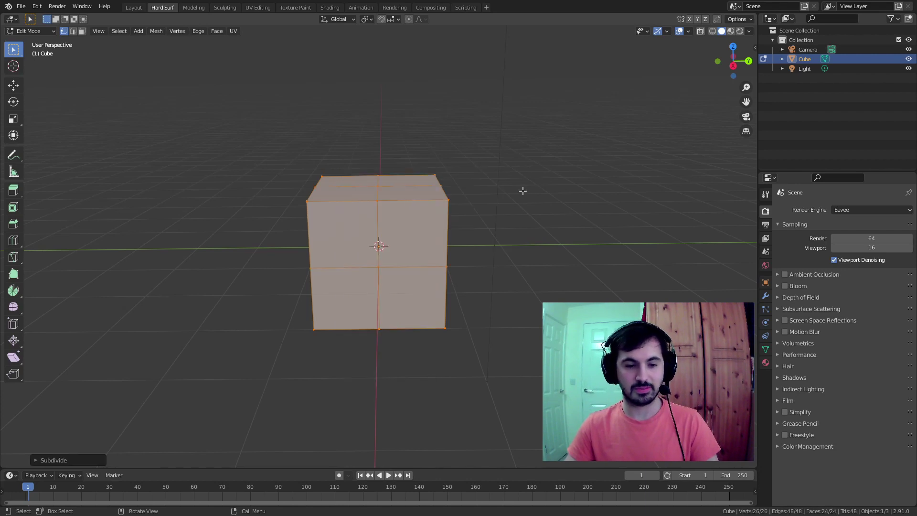
# Set the cube subdivision's number of cuts to 4
pyautogui.moveTo(524, 190); pyautogui.dragTo(472, 218, button='middle')
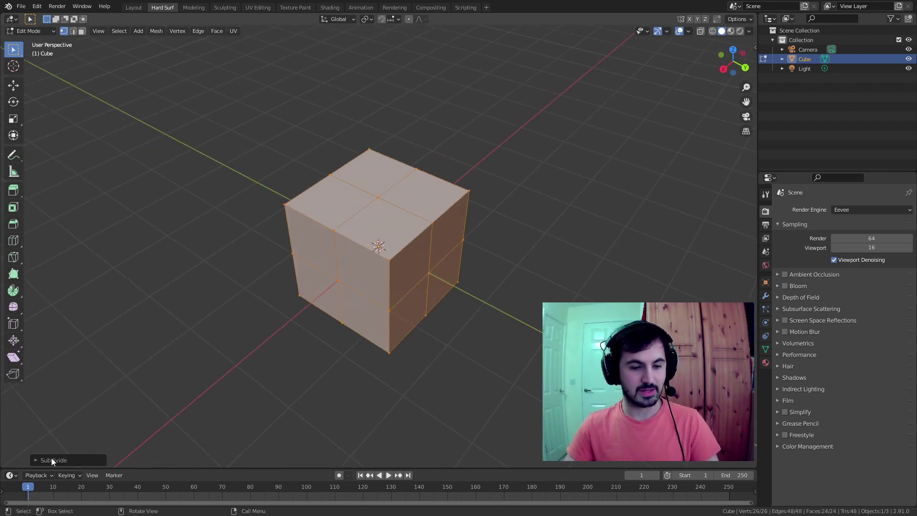
pyautogui.click(84, 460)
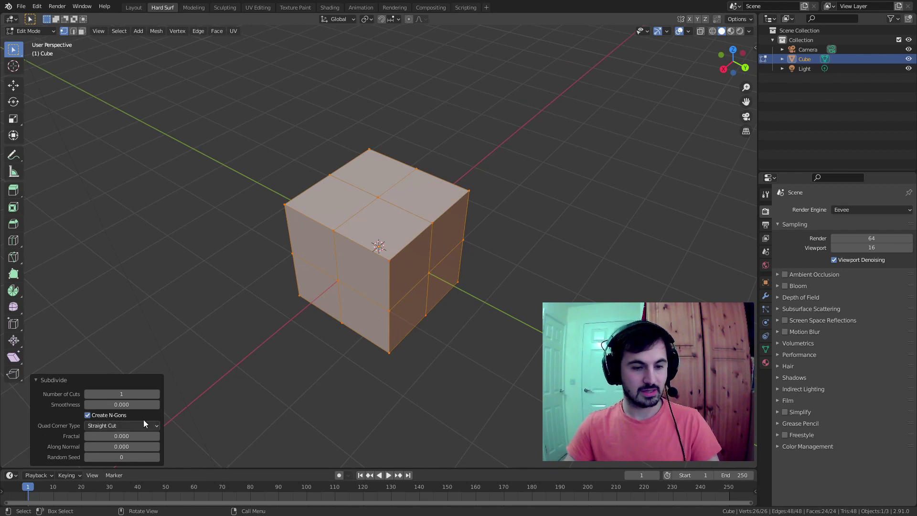
pyautogui.click(158, 393)
pyautogui.click(158, 394)
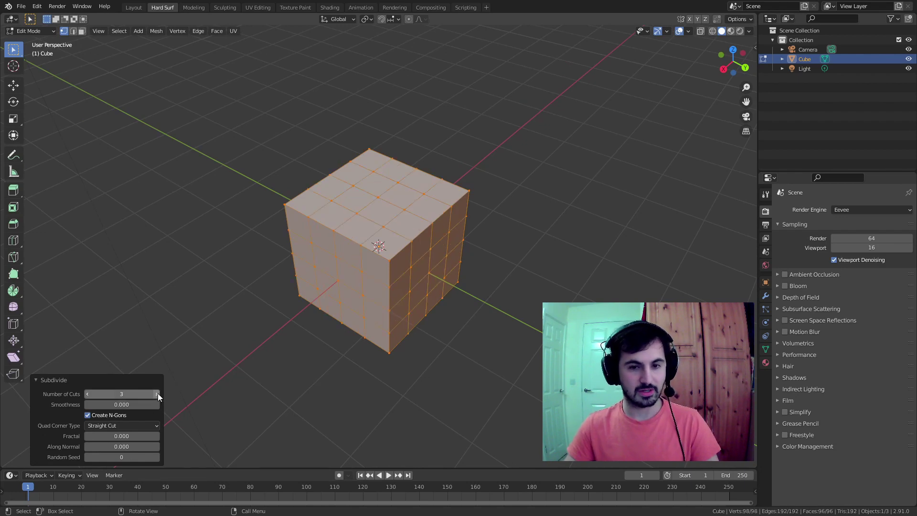
pyautogui.click(157, 393)
pyautogui.moveTo(425, 170); pyautogui.dragTo(439, 167, button='middle')
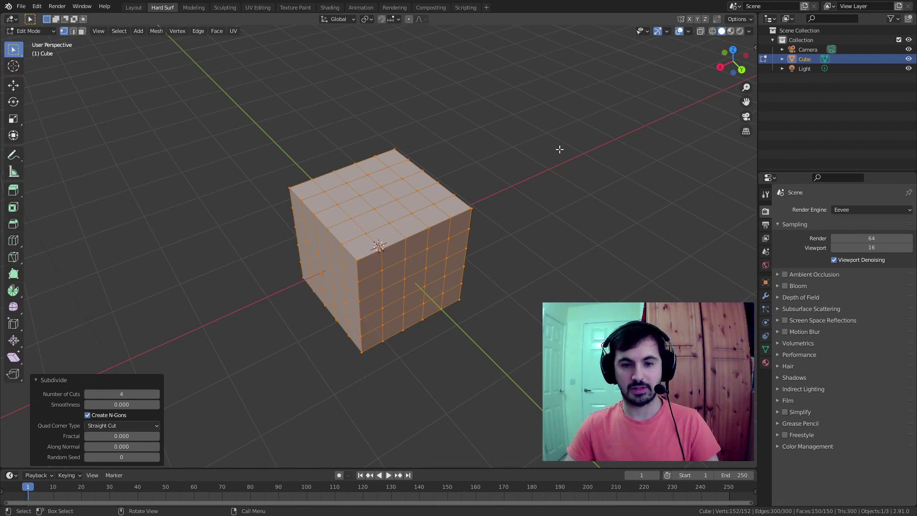
# Deselect the whole mesh and enable the Screencast Keys overlay
pyautogui.hotkey('alt', 'a')
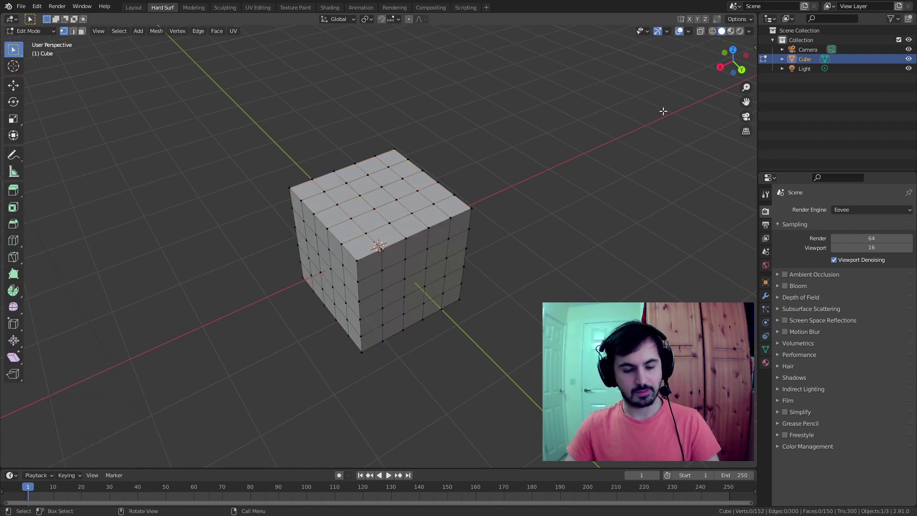
pyautogui.press('n')
pyautogui.click(751, 142)
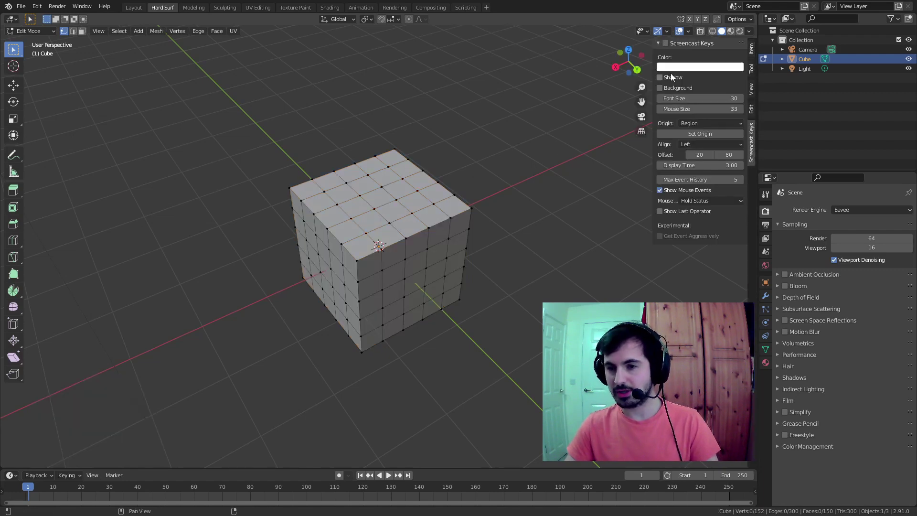
pyautogui.click(666, 43)
pyautogui.moveTo(523, 162); pyautogui.dragTo(518, 143, button='middle')
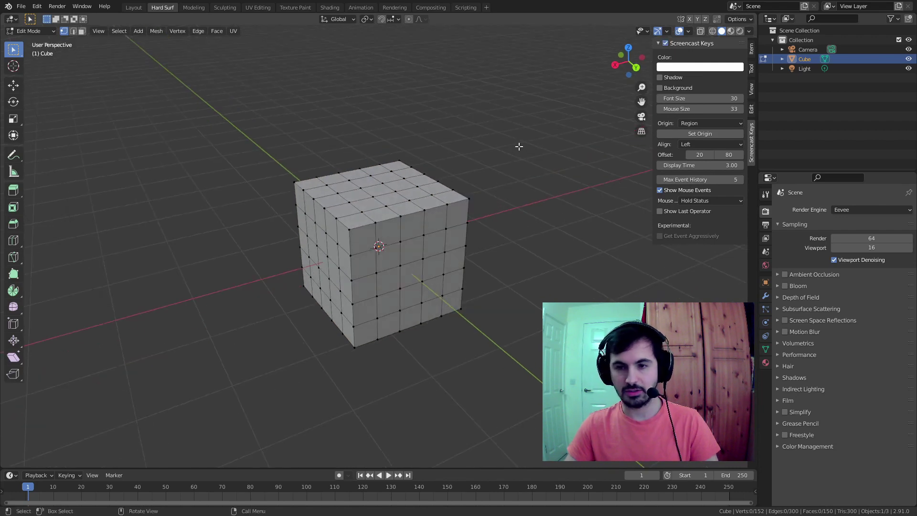
pyautogui.moveTo(573, 192); pyautogui.dragTo(727, 119, button='middle')
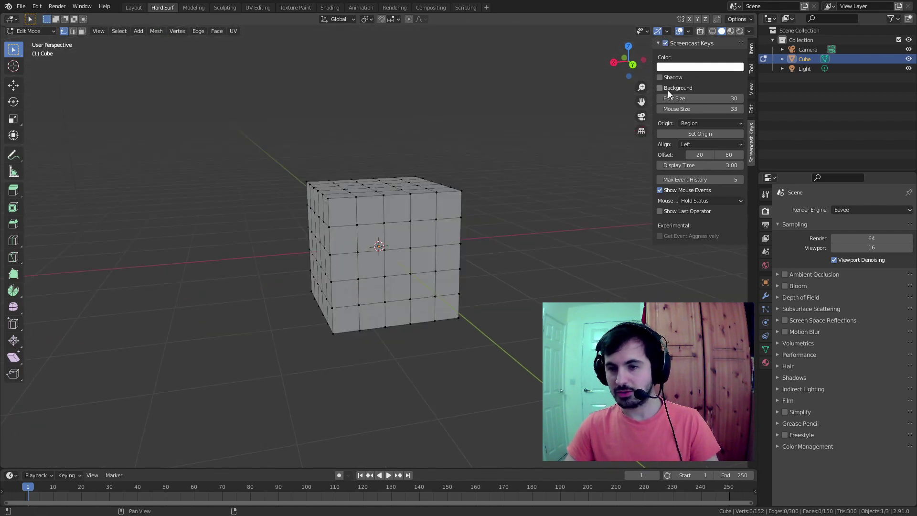
pyautogui.click(698, 70)
pyautogui.moveTo(620, 177); pyautogui.dragTo(341, 161, button='middle')
pyautogui.press('n')
# Switch to face selection and select the centre face on the cube's top side
pyautogui.scroll(3, 341, 161)
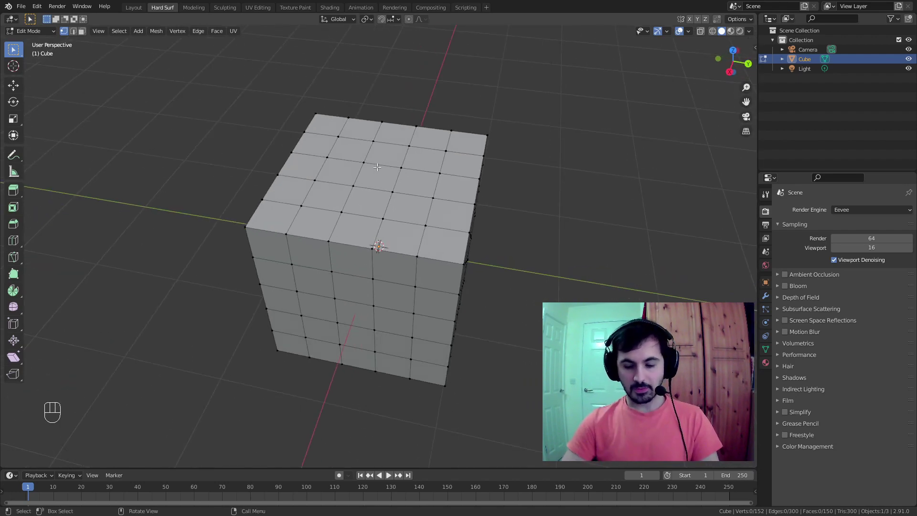
pyautogui.moveTo(380, 156); pyautogui.dragTo(539, 156, button='middle')
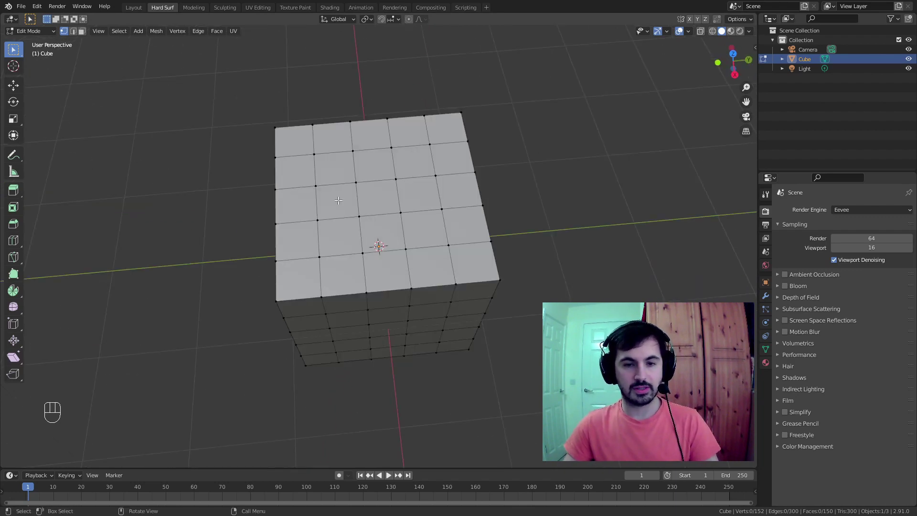
pyautogui.press('3')
pyautogui.click(409, 175)
pyautogui.click(591, 152)
pyautogui.click(392, 192)
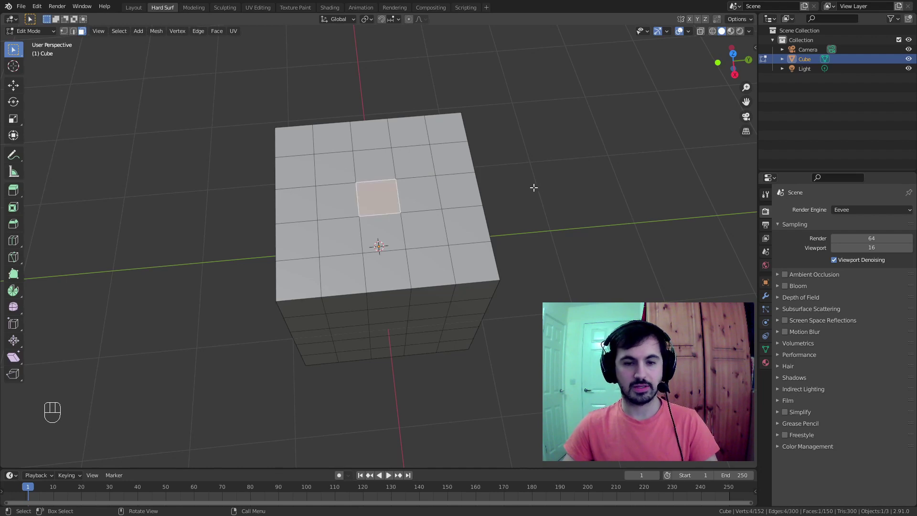
pyautogui.moveTo(534, 187); pyautogui.dragTo(449, 209, button='middle')
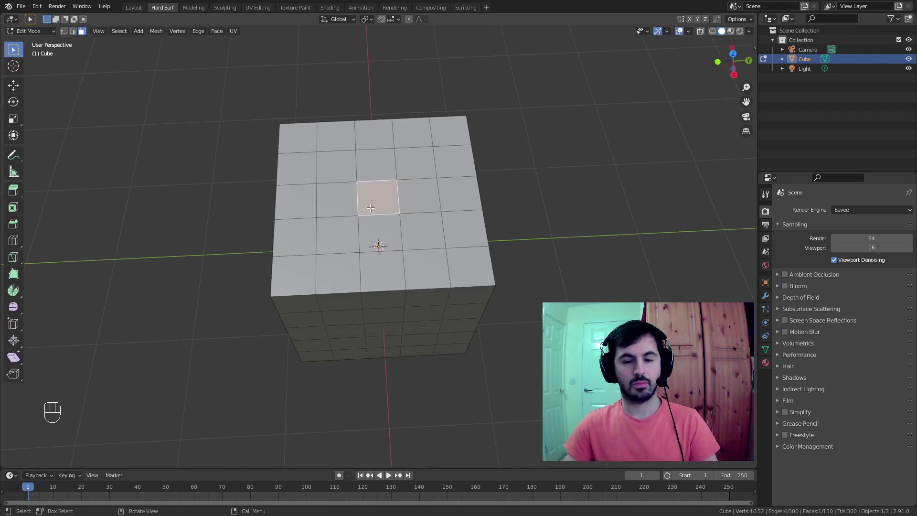
pyautogui.moveTo(370, 211); pyautogui.dragTo(363, 196, button='middle')
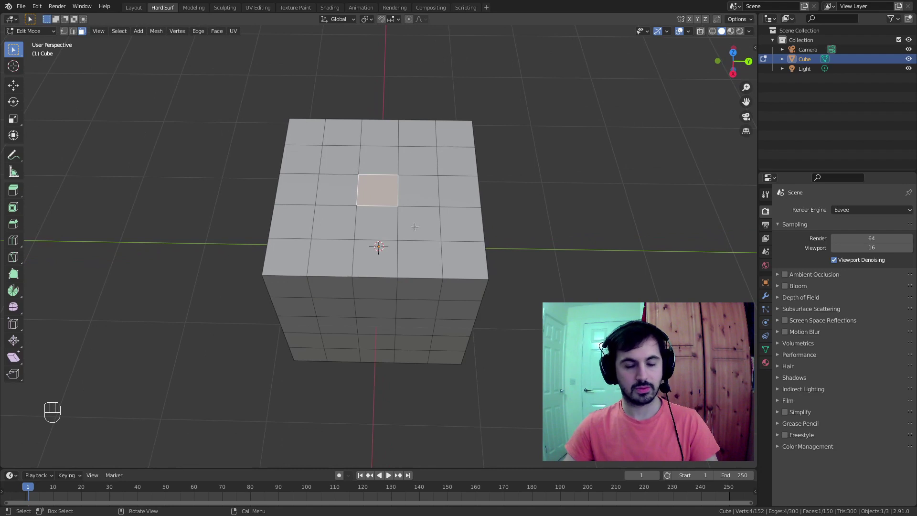
pyautogui.moveTo(392, 224); pyautogui.dragTo(378, 205, button='middle')
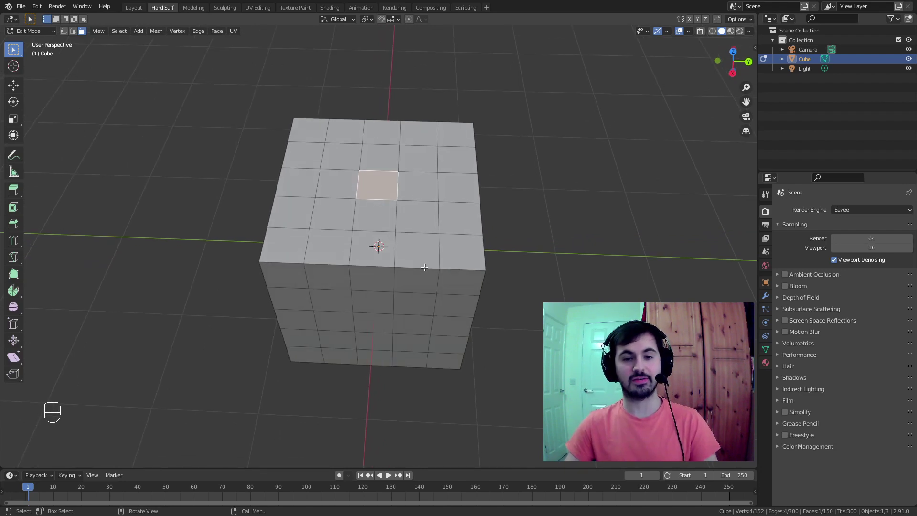
pyautogui.moveTo(423, 266); pyautogui.dragTo(418, 222, button='middle')
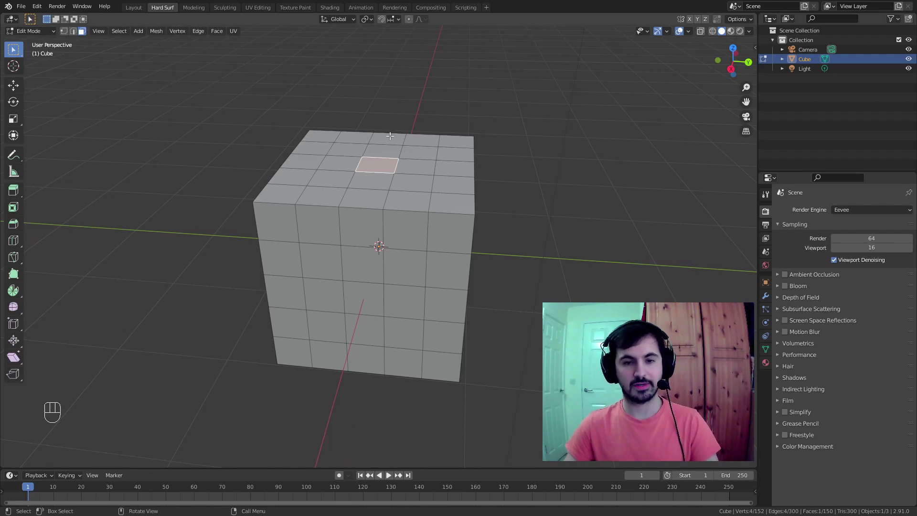
# Add six faces in two rows of three on the cube's underside to the selection
pyautogui.moveTo(418, 236); pyautogui.dragTo(386, 205, button='middle')
pyautogui.keyDown('shift'); pyautogui.click(415, 188); pyautogui.keyUp('shift')
pyautogui.keyDown('shift'); pyautogui.click(374, 196); pyautogui.keyUp('shift')
pyautogui.keyDown('shift'); pyautogui.click(334, 198); pyautogui.keyUp('shift')
pyautogui.keyDown('shift'); pyautogui.click(349, 284); pyautogui.keyUp('shift')
pyautogui.keyDown('shift'); pyautogui.click(387, 278); pyautogui.keyUp('shift')
pyautogui.keyDown('shift'); pyautogui.click(428, 273); pyautogui.keyUp('shift')
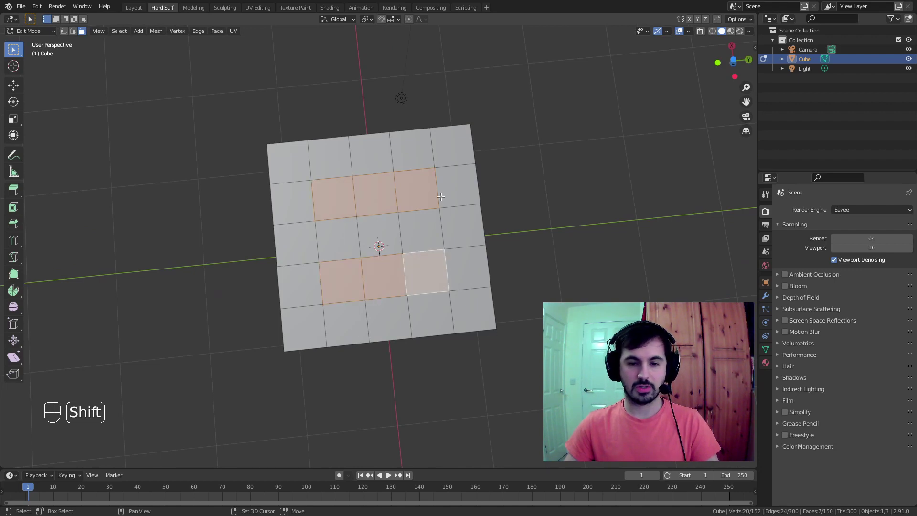
pyautogui.moveTo(428, 273); pyautogui.dragTo(369, 188, button='middle')
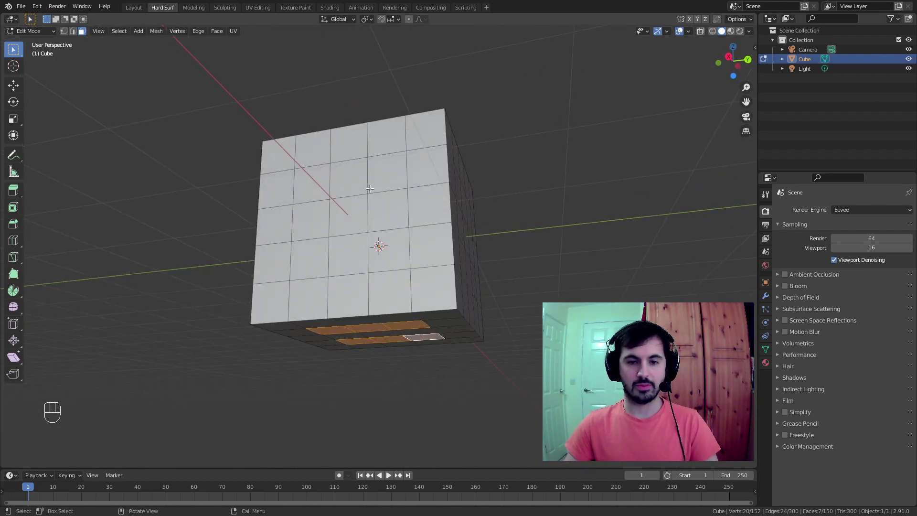
pyautogui.moveTo(406, 293); pyautogui.dragTo(407, 307, button='middle')
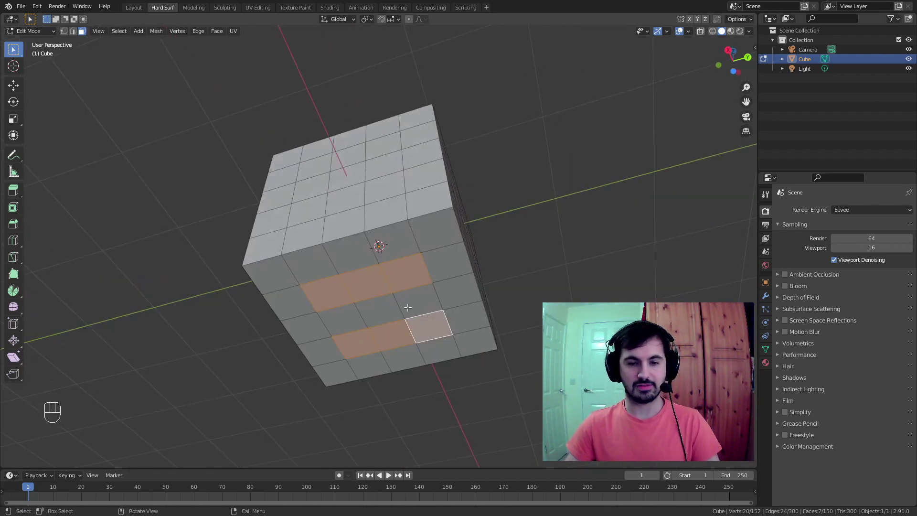
pyautogui.click(397, 161)
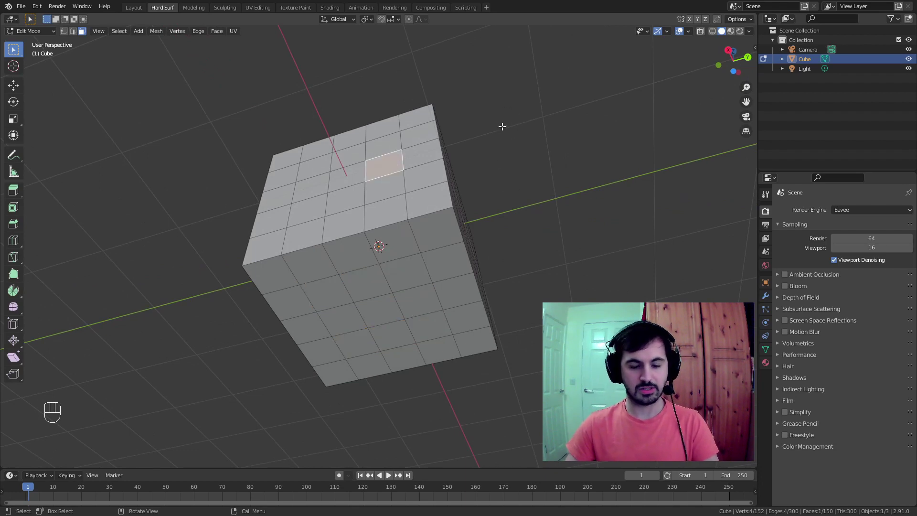
pyautogui.press('i')
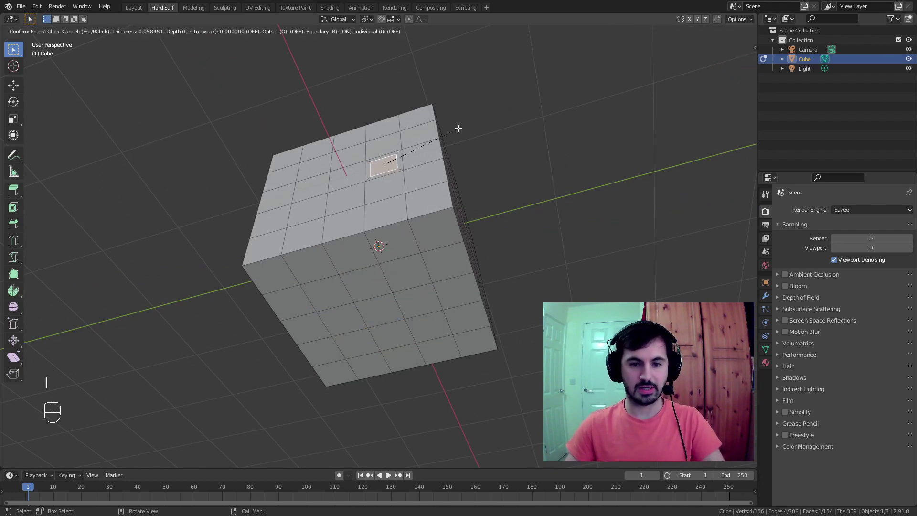
pyautogui.rightClick(458, 128)
pyautogui.hotkey('alt', 'a')
# Select six faces in two rows of three on the cube's underside, plus the centre face of the top side
pyautogui.moveTo(458, 129); pyautogui.dragTo(360, 264, button='middle')
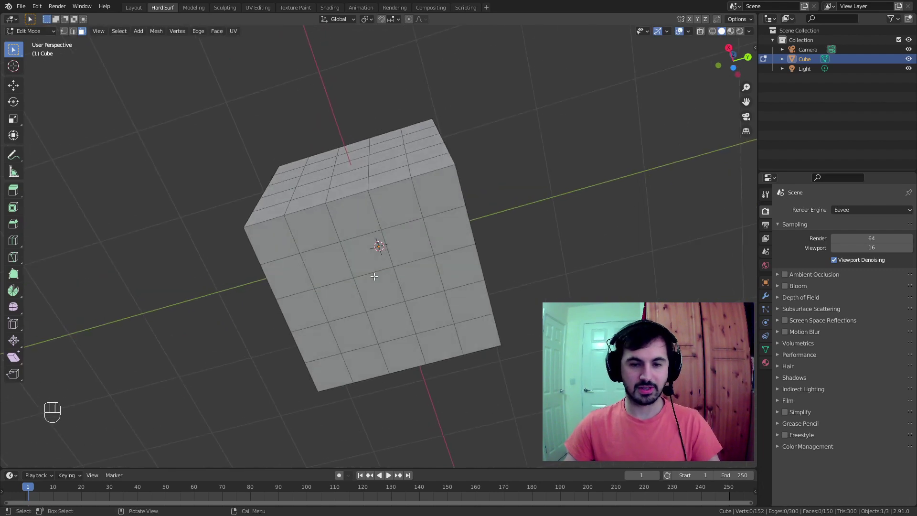
pyautogui.click(394, 257)
pyautogui.keyDown('shift'); pyautogui.click(414, 237); pyautogui.keyUp('shift')
pyautogui.keyDown('shift'); pyautogui.click(371, 268); pyautogui.keyUp('shift')
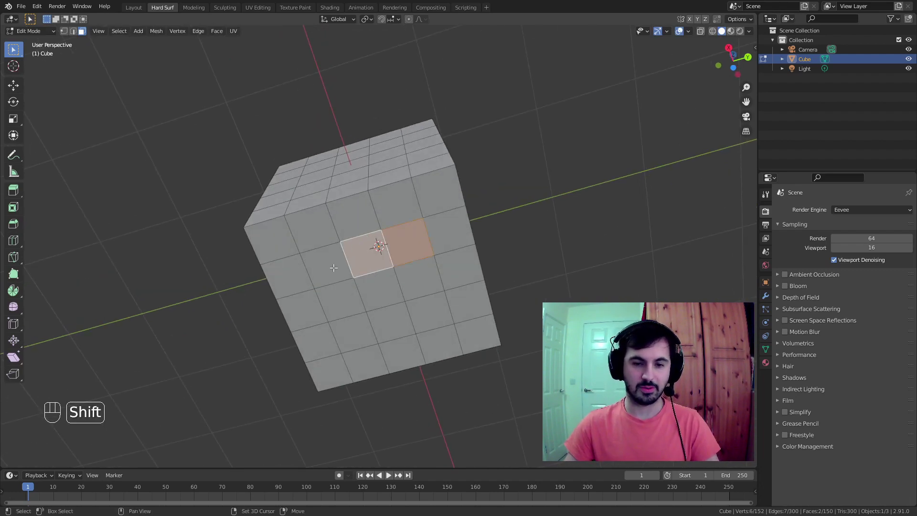
pyautogui.keyDown('shift'); pyautogui.click(334, 267); pyautogui.keyUp('shift')
pyautogui.keyDown('shift'); pyautogui.click(348, 337); pyautogui.keyUp('shift')
pyautogui.keyDown('shift'); pyautogui.click(384, 323); pyautogui.keyUp('shift')
pyautogui.keyDown('shift'); pyautogui.click(423, 313); pyautogui.keyUp('shift')
pyautogui.moveTo(388, 113); pyautogui.dragTo(382, 175, button='middle')
pyautogui.keyDown('shift'); pyautogui.click(382, 176); pyautogui.keyUp('shift')
pyautogui.moveTo(487, 194); pyautogui.dragTo(392, 237, button='middle')
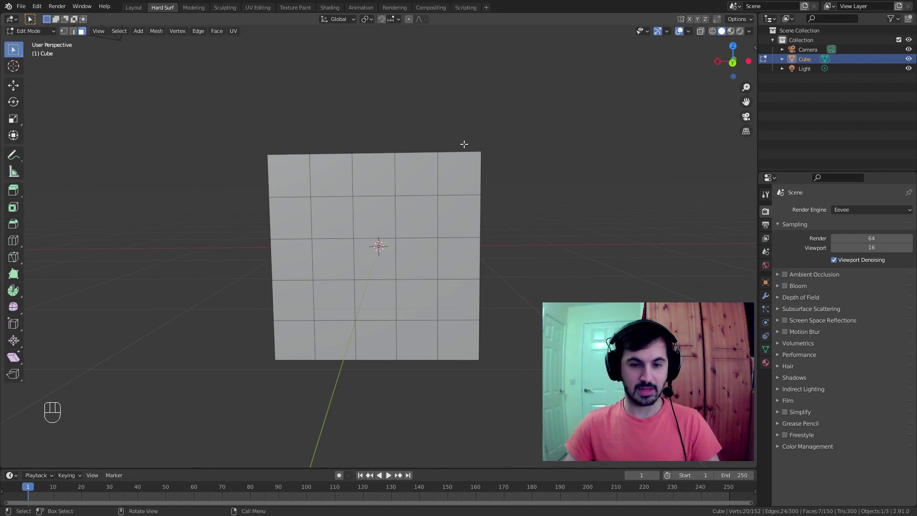
# Add three faces along a diagonal on the cube's back side to the selection
pyautogui.keyDown('shift'); pyautogui.click(417, 216); pyautogui.keyUp('shift')
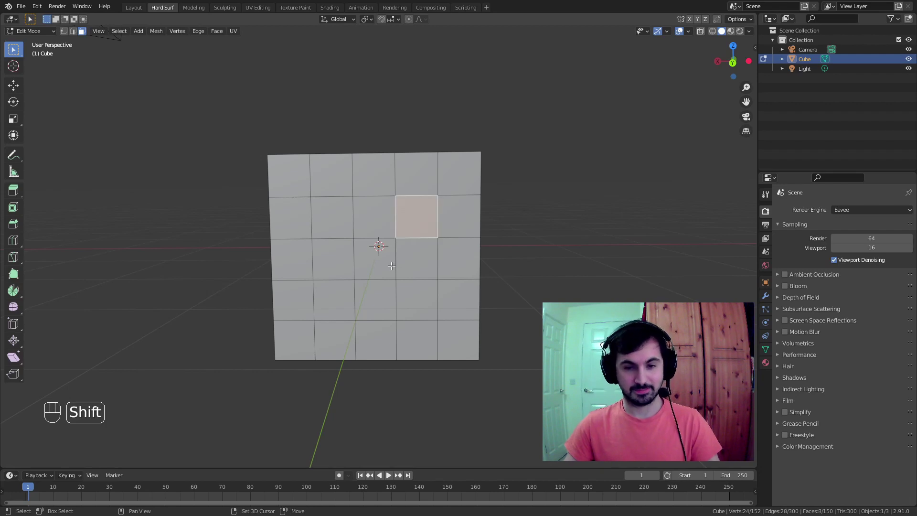
pyautogui.keyDown('shift'); pyautogui.click(375, 258); pyautogui.keyUp('shift')
pyautogui.keyDown('shift'); pyautogui.click(334, 299); pyautogui.keyUp('shift')
# Add the four corner faces of the inner three-by-three grid on the cube's front side to the selection
pyautogui.moveTo(280, 239); pyautogui.dragTo(460, 201, button='middle')
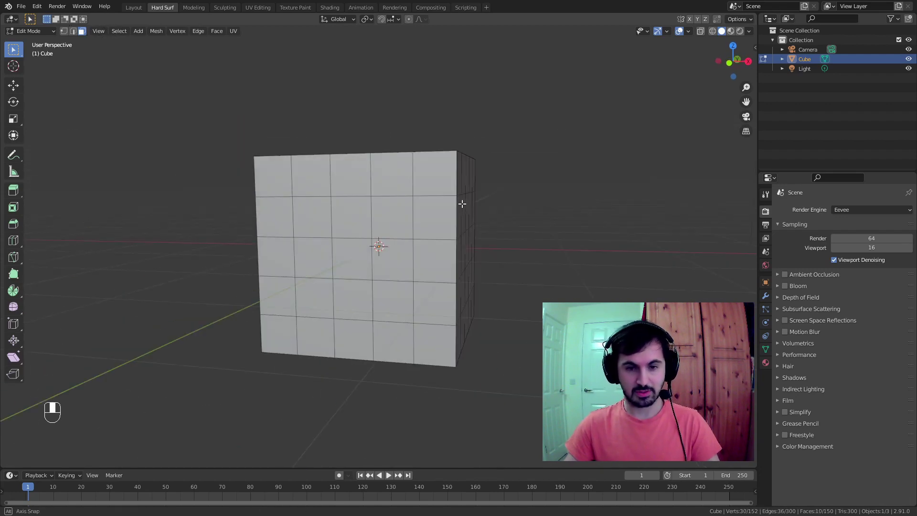
pyautogui.keyDown('shift'); pyautogui.click(392, 217); pyautogui.keyUp('shift')
pyautogui.keyDown('shift'); pyautogui.click(312, 216); pyautogui.keyUp('shift')
pyautogui.keyDown('shift'); pyautogui.click(315, 296); pyautogui.keyUp('shift')
pyautogui.keyDown('shift'); pyautogui.click(391, 301); pyautogui.keyUp('shift')
# Add two diagonally opposite faces of the inner grid on the cube's +X side to the selection
pyautogui.moveTo(392, 301); pyautogui.dragTo(392, 219, button='middle')
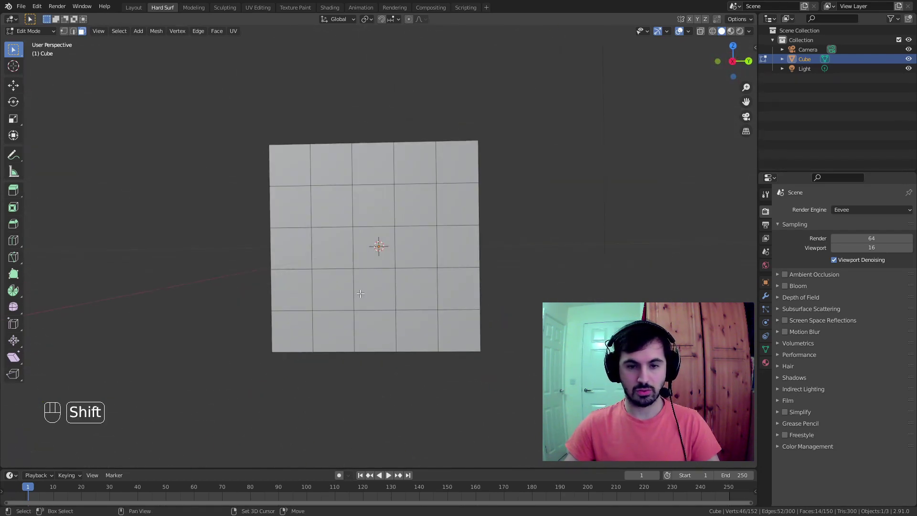
pyautogui.keyDown('shift'); pyautogui.click(430, 201); pyautogui.keyUp('shift')
pyautogui.keyDown('shift'); pyautogui.click(333, 289); pyautogui.keyUp('shift')
# Add five faces on the cube's -X side to the selection: the centre and the four corners of the inner grid
pyautogui.moveTo(333, 289); pyautogui.dragTo(499, 236, button='middle')
pyautogui.keyDown('shift'); pyautogui.click(419, 213); pyautogui.keyUp('shift')
pyautogui.keyDown('shift'); pyautogui.click(379, 291); pyautogui.keyUp('shift')
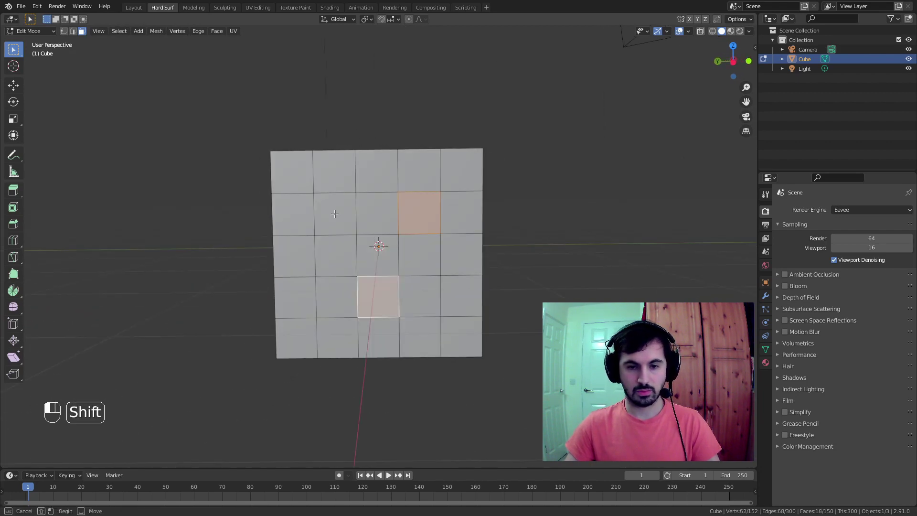
pyautogui.keyDown('ctrl'); pyautogui.click(376, 292); pyautogui.keyUp('ctrl')
pyautogui.keyDown('shift'); pyautogui.click(420, 296); pyautogui.keyUp('shift')
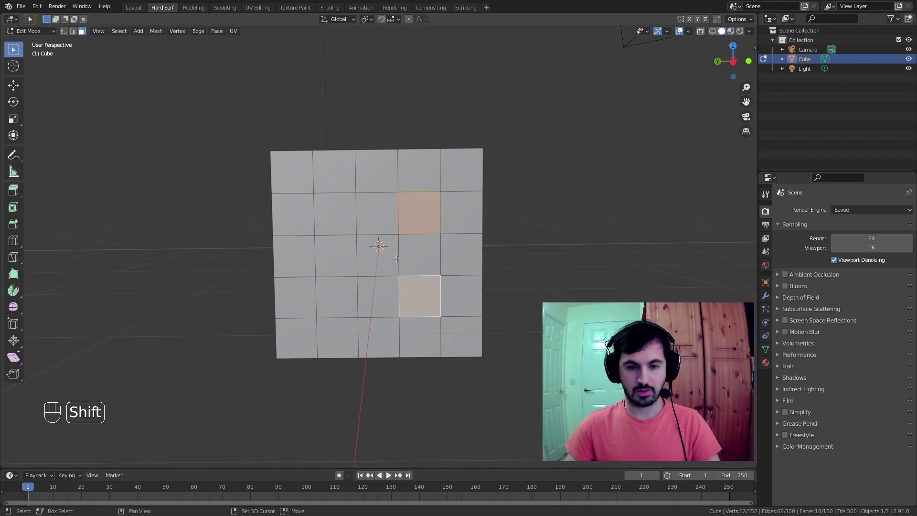
pyautogui.keyDown('shift'); pyautogui.click(383, 258); pyautogui.keyUp('shift')
pyautogui.keyDown('shift'); pyautogui.click(346, 258); pyautogui.keyUp('shift')
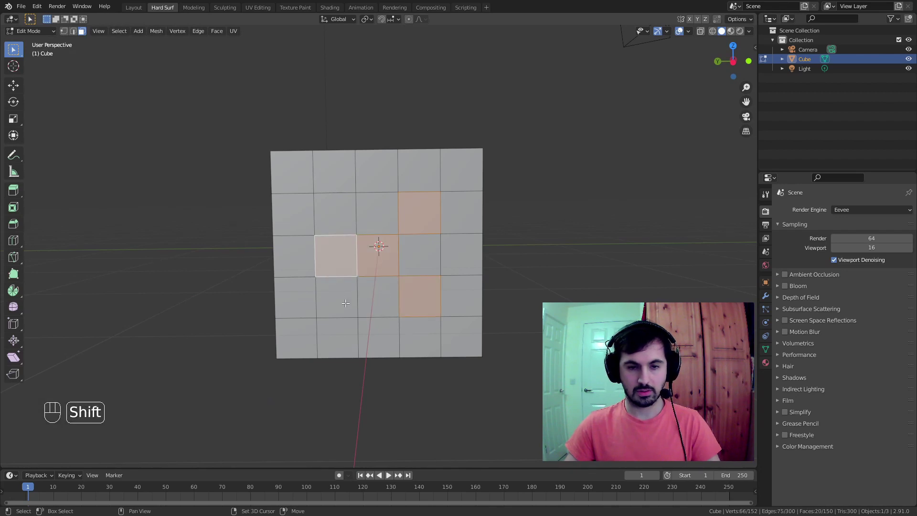
pyautogui.keyDown('ctrl'); pyautogui.click(345, 259); pyautogui.keyUp('ctrl')
pyautogui.keyDown('shift'); pyautogui.click(335, 213); pyautogui.keyUp('shift')
pyautogui.keyDown('shift'); pyautogui.click(338, 296); pyautogui.keyUp('shift')
# Add a Subdivision modifier to the cube and set its viewport level to 2
pyautogui.moveTo(530, 216); pyautogui.dragTo(628, 194, button='middle')
pyautogui.click(766, 296)
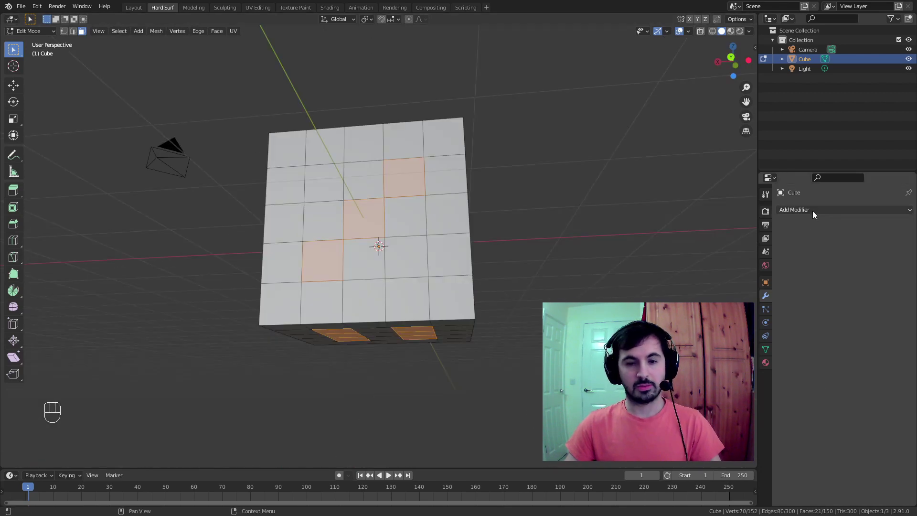
pyautogui.click(815, 210)
pyautogui.click(760, 365)
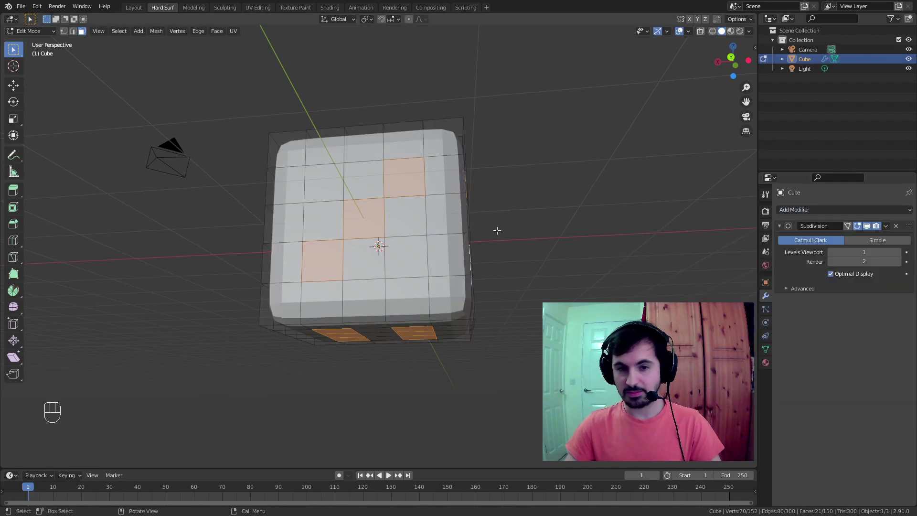
pyautogui.moveTo(497, 230); pyautogui.dragTo(470, 247, button='middle')
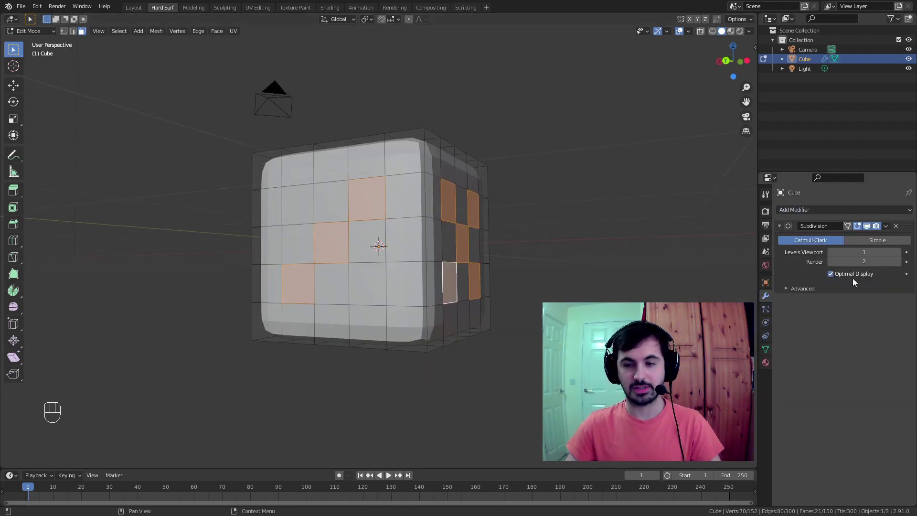
pyautogui.click(898, 251)
# Inset all selected pip faces individually by about 0.06 m
pyautogui.moveTo(478, 277); pyautogui.dragTo(406, 278, button='middle')
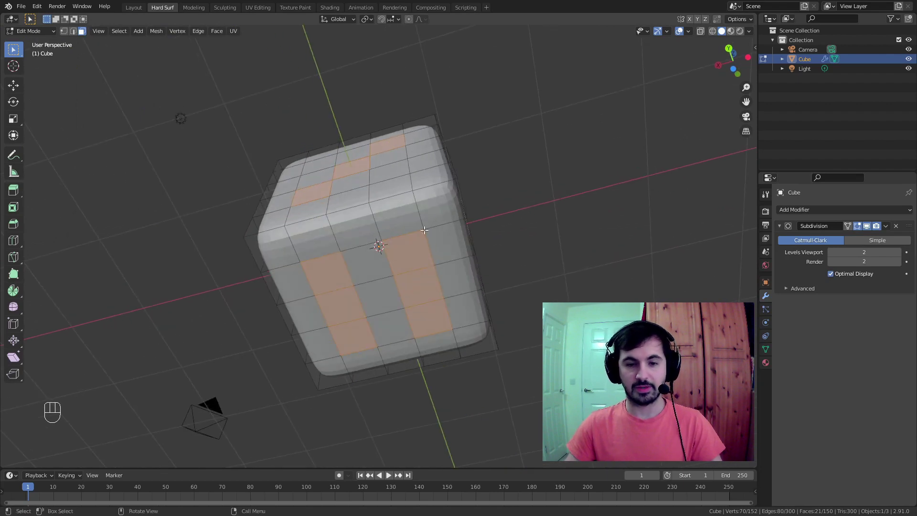
pyautogui.moveTo(396, 229); pyautogui.dragTo(504, 201, button='middle')
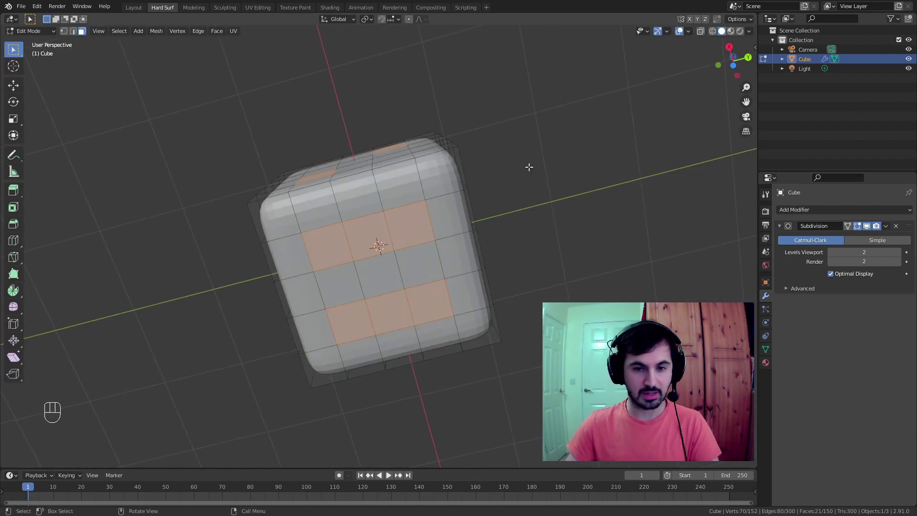
pyautogui.press('i')
pyautogui.press('i')
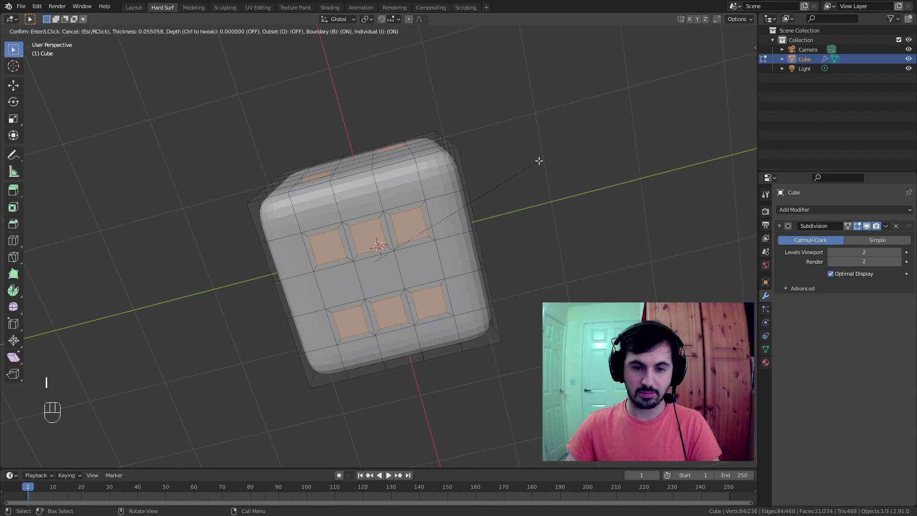
pyautogui.click(539, 161)
# Poke the inset pip faces with a poke offset of -0.236 m to form hollows
pyautogui.moveTo(289, 153); pyautogui.dragTo(300, 123, button='middle')
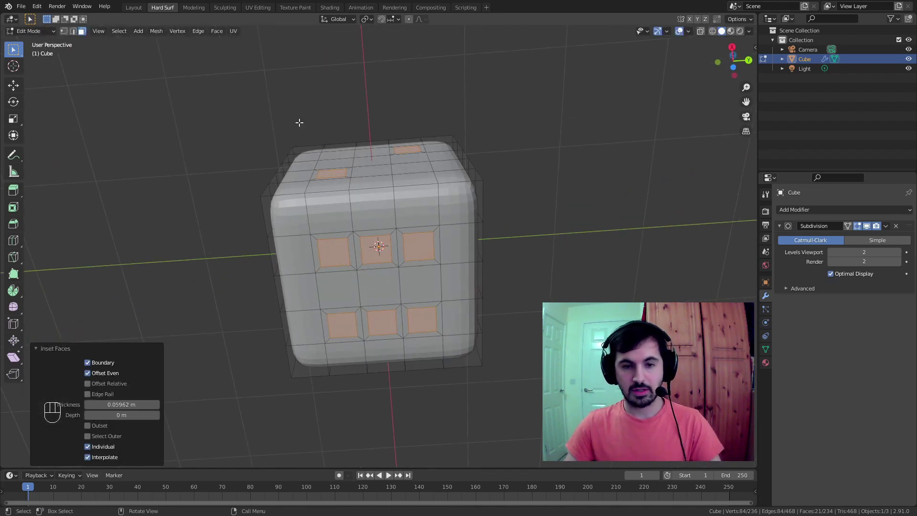
pyautogui.rightClick(303, 105)
pyautogui.click(303, 105)
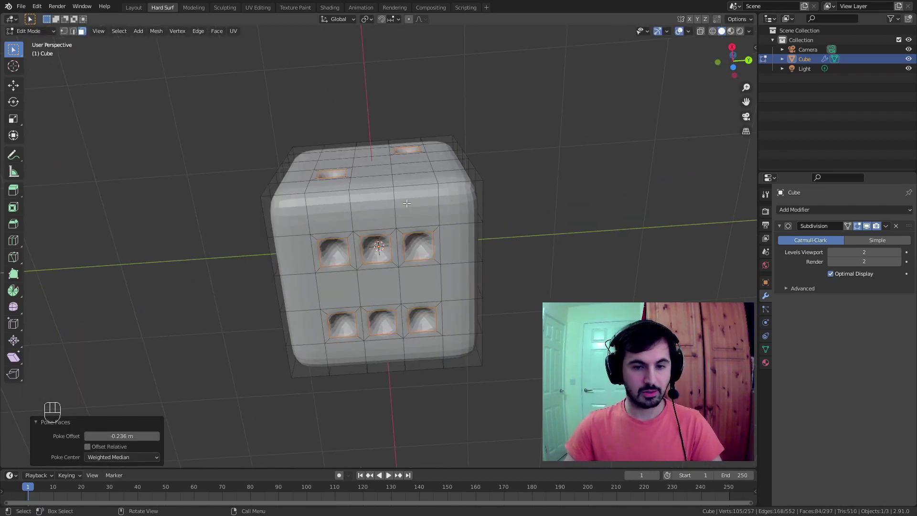
pyautogui.moveTo(378, 268); pyautogui.dragTo(415, 325, button='middle')
pyautogui.scroll(5, 392, 276)
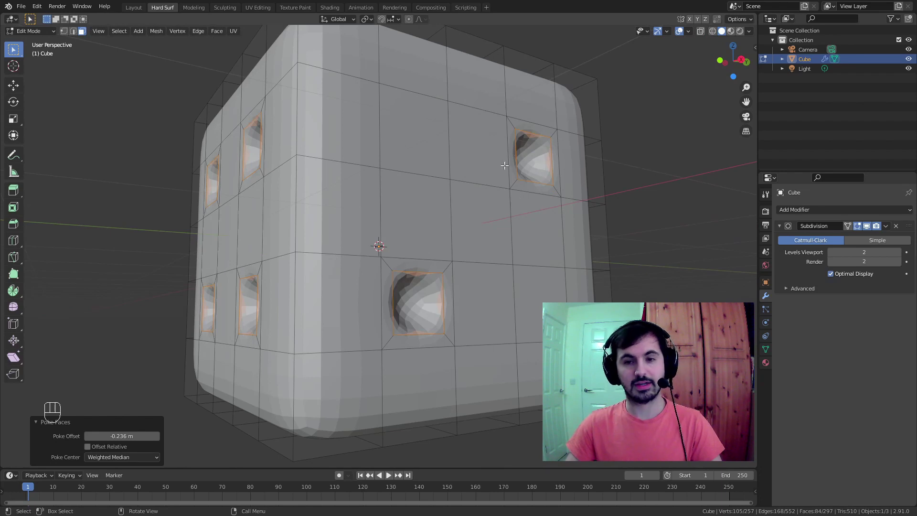
pyautogui.moveTo(504, 165); pyautogui.dragTo(348, 234, button='middle')
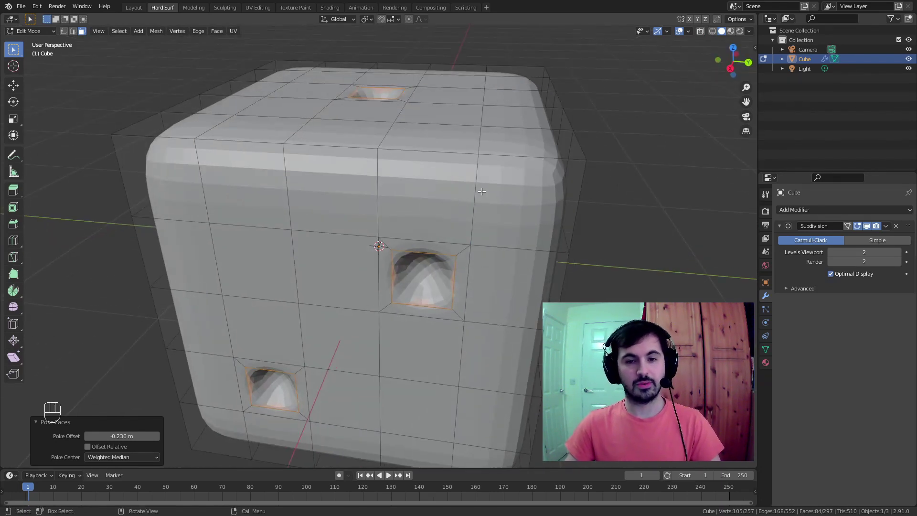
# Shade the cube smooth in Object Mode and return to Edit Mode
pyautogui.press('Tab')
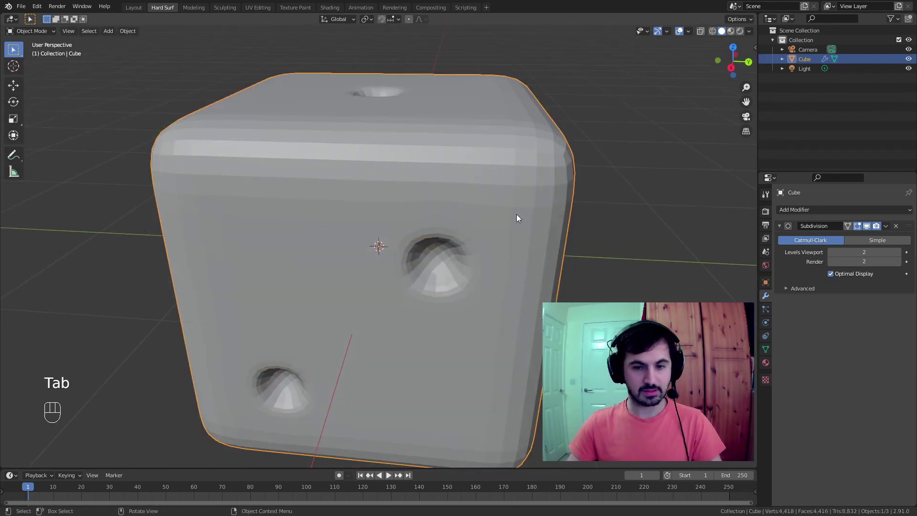
pyautogui.moveTo(552, 148)
pyautogui.mouseDown(button='middle')
pyautogui.moveTo(565, 148)
pyautogui.moveTo(405, 151)
pyautogui.mouseUp(button='middle')
pyautogui.rightClick(406, 149)
pyautogui.click(406, 149)
pyautogui.moveTo(462, 126); pyautogui.dragTo(327, 245, button='middle')
pyautogui.press('Tab')
# Examine the smoothed pips and the edges surrounding them
pyautogui.moveTo(544, 189); pyautogui.dragTo(408, 225, button='middle')
pyautogui.scroll(3, 408, 225)
pyautogui.scroll(-3, 420, 215)
pyautogui.scroll(5, 445, 191)
pyautogui.moveTo(425, 211); pyautogui.dragTo(422, 176, button='middle')
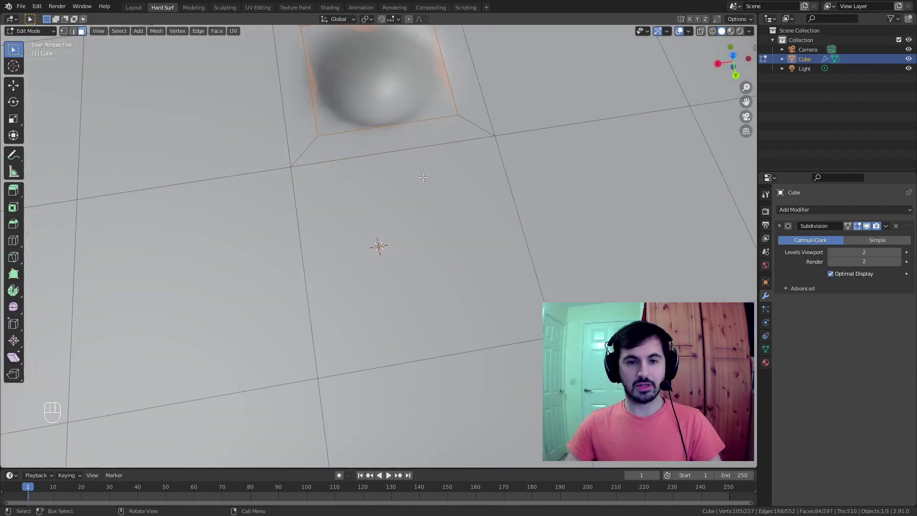
pyautogui.scroll(-3, 432, 193)
pyautogui.scroll(-4, 415, 152)
pyautogui.moveTo(414, 152); pyautogui.dragTo(361, 180, button='middle')
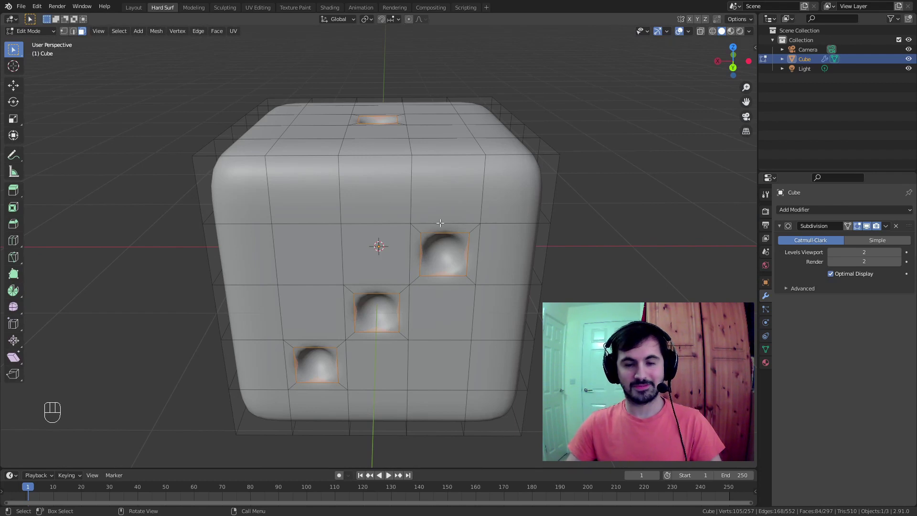
# Add a loop cut around the single pip on the top side and slide it to a factor of -0.625
pyautogui.moveTo(378, 118); pyautogui.dragTo(407, 155, button='middle')
pyautogui.scroll(2, 407, 119)
pyautogui.keyDown('shift'); pyautogui.moveTo(407, 86); pyautogui.dragTo(416, 163, button='middle'); pyautogui.keyUp('shift')
pyautogui.scroll(2, 407, 125)
pyautogui.hotkey('ctrl', 'r')
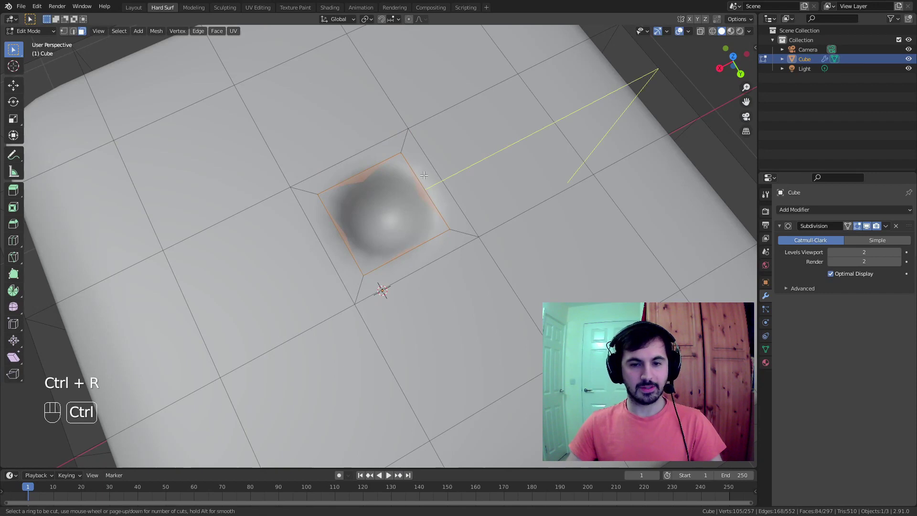
pyautogui.press('Escape')
pyautogui.moveTo(409, 169); pyautogui.dragTo(470, 44, button='middle')
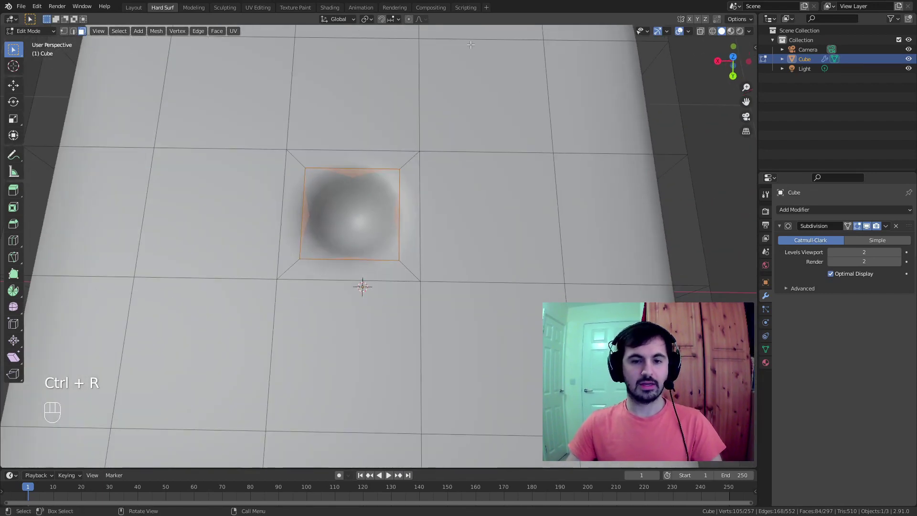
pyautogui.press('KP_7')
pyautogui.scroll(2, 398, 176)
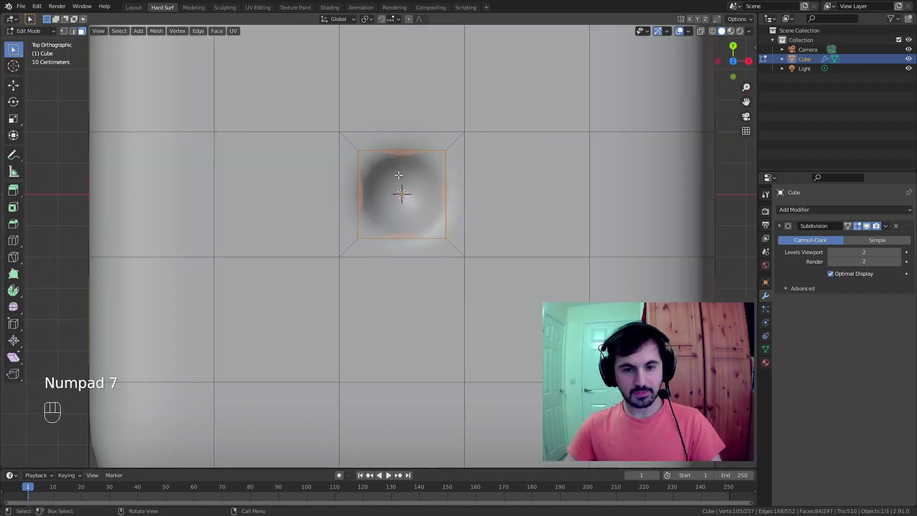
pyautogui.scroll(1, 433, 172)
pyautogui.keyDown('shift'); pyautogui.moveTo(454, 160); pyautogui.dragTo(461, 193, button='middle'); pyautogui.keyUp('shift')
pyautogui.hotkey('ctrl', 'r')
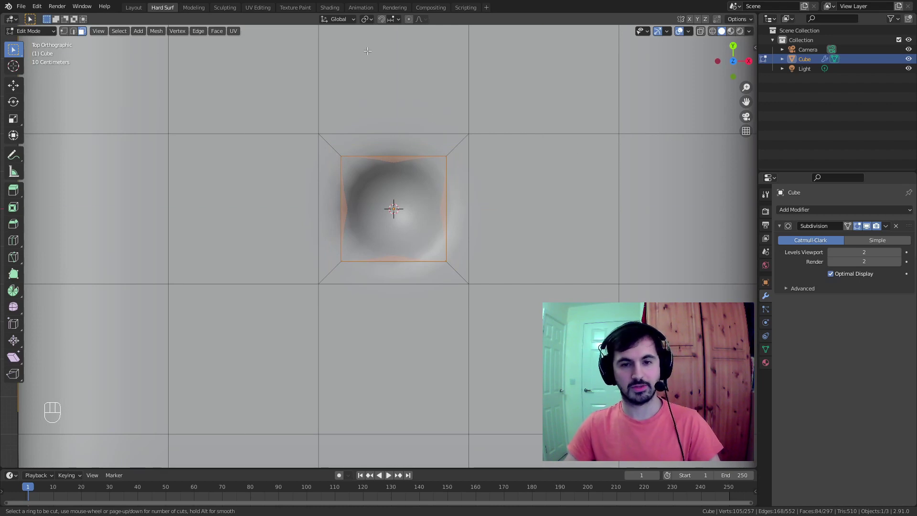
pyautogui.click(451, 149)
pyautogui.click(446, 151)
# Examine the shape of the pips from the front, back, right, left, bottom and top views
pyautogui.moveTo(467, 203); pyautogui.dragTo(358, 216, button='middle')
pyautogui.scroll(-3, 431, 177)
pyautogui.scroll(-4, 359, 217)
pyautogui.moveTo(419, 258); pyautogui.dragTo(353, 210, button='middle')
pyautogui.moveTo(438, 272); pyautogui.dragTo(419, 253, button='middle')
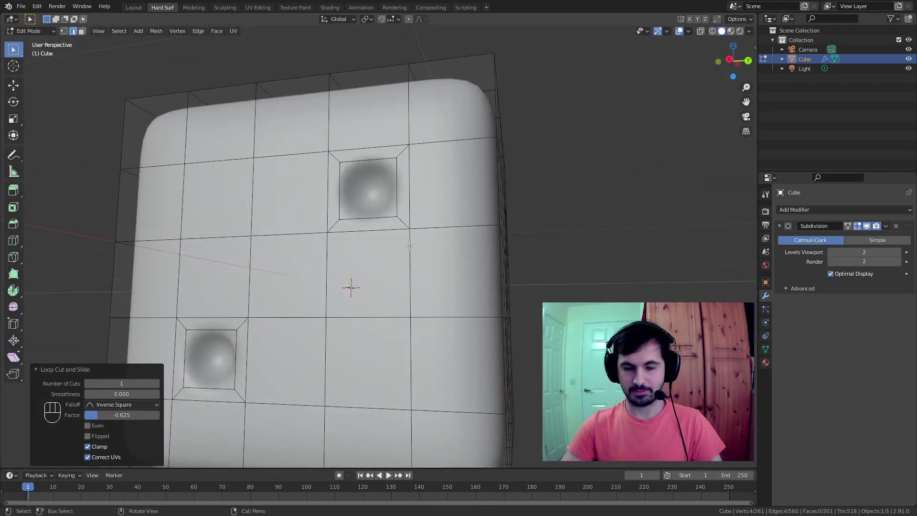
pyautogui.press('KP_1')
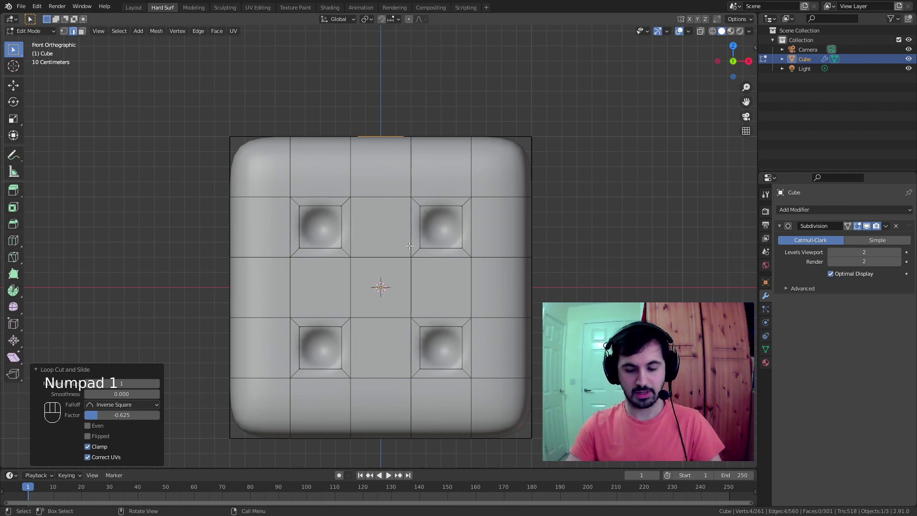
pyautogui.press('ctrl+KP_1')
pyautogui.press('KP_3')
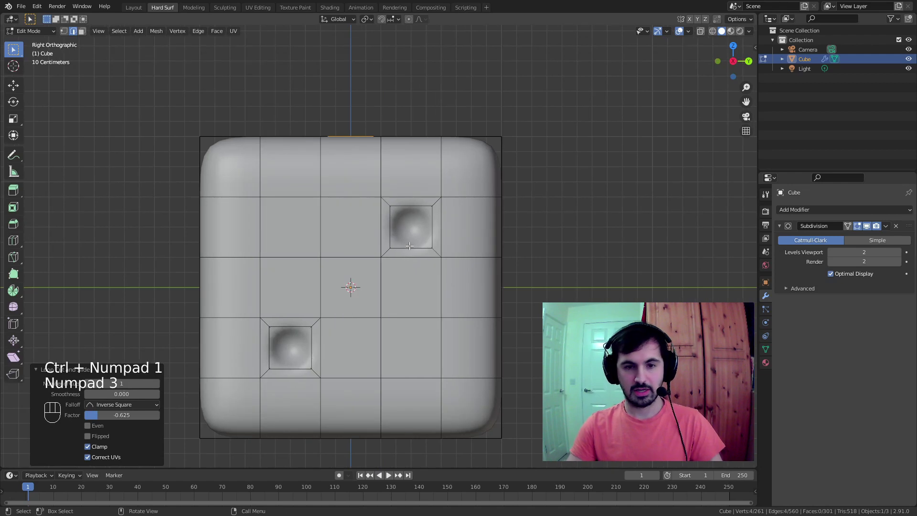
pyautogui.press('ctrl+KP_3')
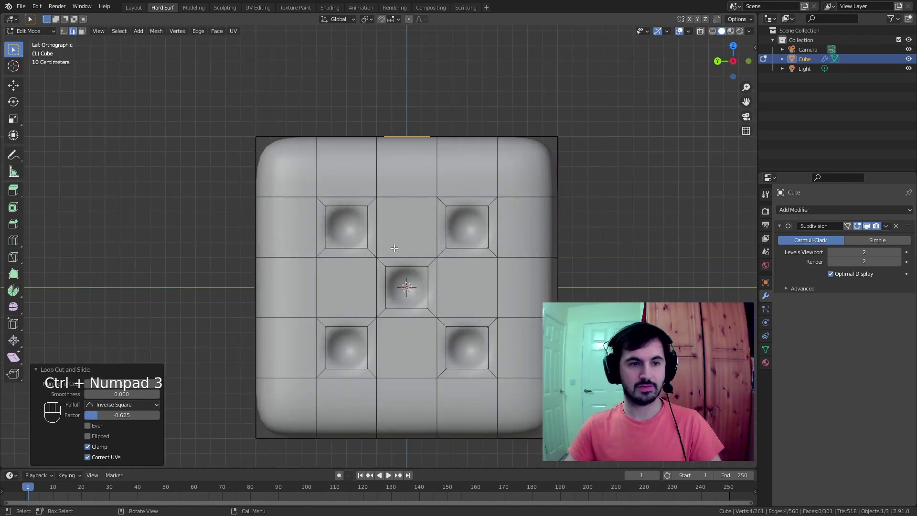
pyautogui.moveTo(410, 246); pyautogui.dragTo(394, 164, button='middle')
pyautogui.press('ctrl+KP_7')
pyautogui.press('KP_7')
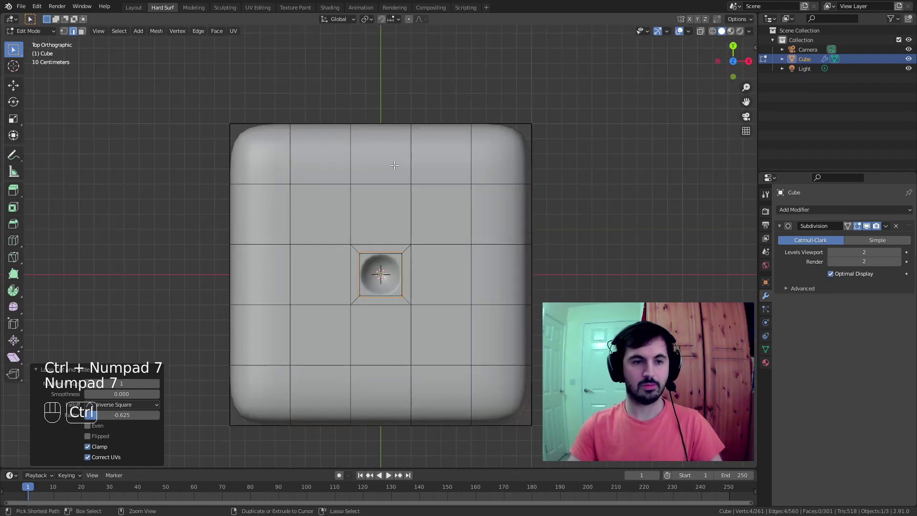
pyautogui.scroll(5, 381, 298)
pyautogui.keyDown('shift'); pyautogui.moveTo(387, 289); pyautogui.dragTo(379, 136, button='middle'); pyautogui.keyUp('shift')
pyautogui.scroll(-3, 330, 239)
pyautogui.moveTo(290, 255); pyautogui.dragTo(329, 246, button='middle')
pyautogui.moveTo(315, 175); pyautogui.dragTo(322, 186, button='middle')
# Add a loop cut around each of the two upper pips on the front side, slid close to the hollow
pyautogui.press('KP_1')
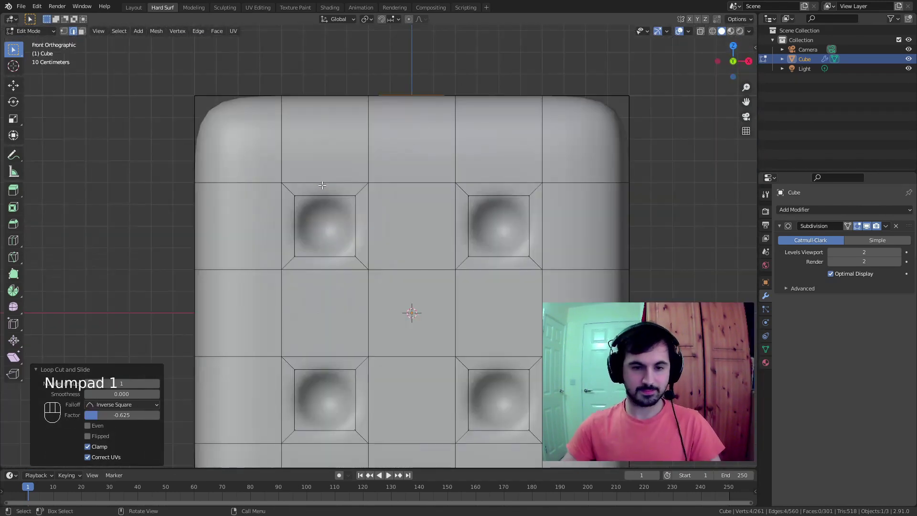
pyautogui.scroll(3, 322, 185)
pyautogui.hotkey('ctrl', 'r')
pyautogui.click(354, 167)
pyautogui.click(348, 173)
pyautogui.hotkey('ctrl', 'r')
pyautogui.click(542, 286)
pyautogui.click(553, 290)
# Add a loop cut around each of the two lower pips on the front side, slid close to the hollow
pyautogui.keyDown('shift'); pyautogui.moveTo(552, 290); pyautogui.dragTo(408, 34, button='middle'); pyautogui.keyUp('shift')
pyautogui.hotkey('ctrl', 'r')
pyautogui.click(500, 217)
pyautogui.click(494, 211)
pyautogui.hotkey('ctrl', 'r')
pyautogui.click(208, 216)
pyautogui.scroll(-5, 268, 225)
# Add a loop cut around each of the two pips on the +X side
pyautogui.press('KP_3')
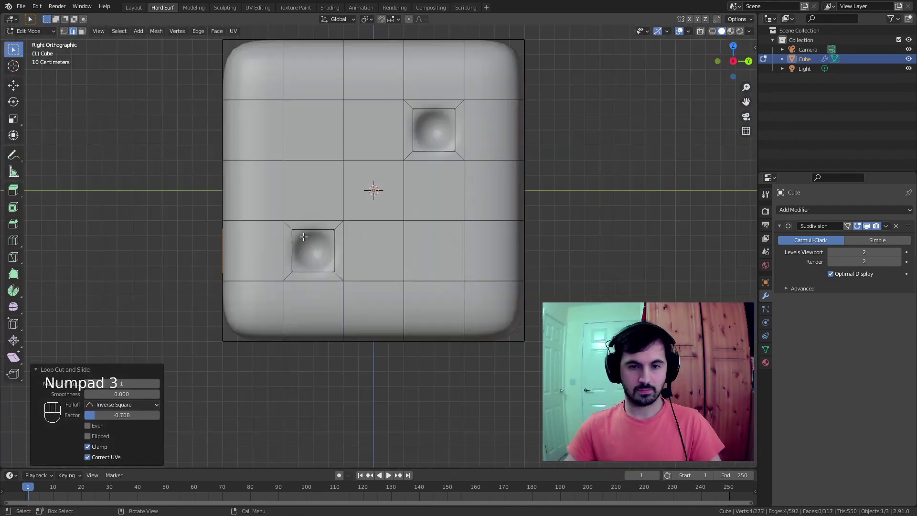
pyautogui.scroll(3, 303, 237)
pyautogui.hotkey('ctrl', 'r')
pyautogui.click(308, 212)
pyautogui.keyDown('shift'); pyautogui.moveTo(411, 82); pyautogui.dragTo(374, 204, button='middle'); pyautogui.keyUp('shift')
pyautogui.hotkey('ctrl', 'r')
pyautogui.click(472, 127)
# Add a loop cut around each of the five pips on the -X side, slid to a factor of -0.618
pyautogui.press('ctrl+KP_3')
pyautogui.hotkey('ctrl', 'r')
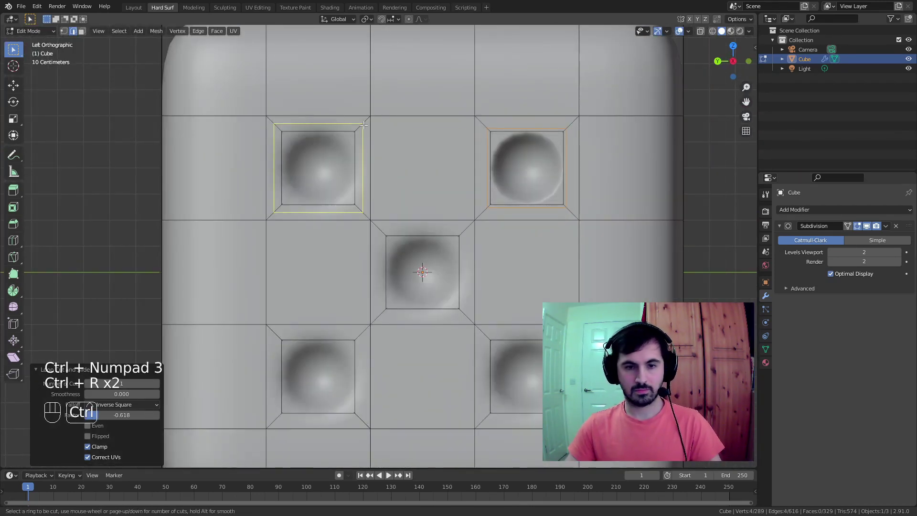
pyautogui.click(363, 125)
pyautogui.hotkey('ctrl', 'r')
pyautogui.click(466, 229)
pyautogui.hotkey('ctrl', 'r')
pyautogui.click(482, 332)
pyautogui.hotkey('ctrl', 'r')
pyautogui.click(362, 332)
# Add a loop cut around each of the two pips nearest the front on the underside, slid to a factor of -0.647
pyautogui.press('KP_1')
pyautogui.press('KP_3')
pyautogui.press('ctrl+KP_3')
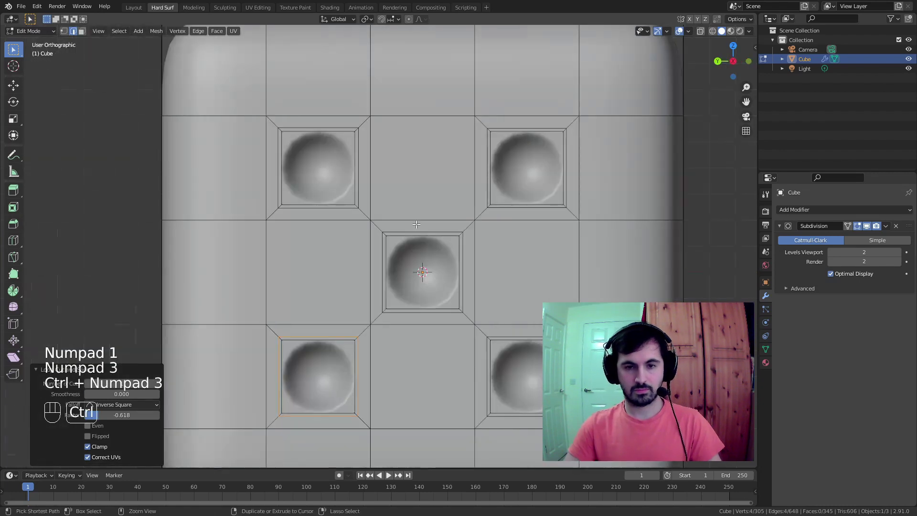
pyautogui.press('ctrl+KP_3')
pyautogui.press('KP_3')
pyautogui.press('ctrl+KP_7')
pyautogui.keyDown('shift'); pyautogui.moveTo(368, 201); pyautogui.dragTo(381, 221, button='middle'); pyautogui.keyUp('shift')
pyautogui.hotkey('ctrl', 'r')
pyautogui.click(494, 98)
pyautogui.click(488, 102)
pyautogui.hotkey('ctrl', 'r')
pyautogui.click(286, 107)
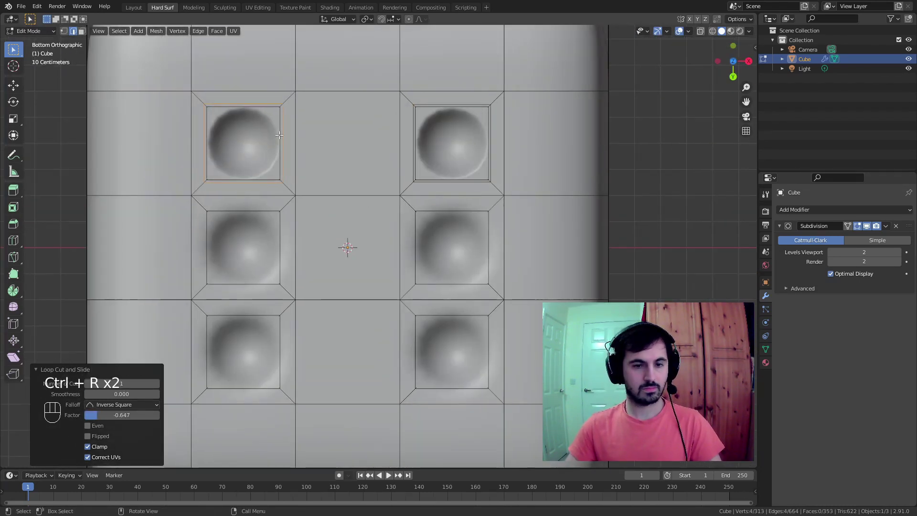
# Add a loop cut around each of the remaining four pips on the underside with a factor of -0.647
pyautogui.hotkey('ctrl', 'r')
pyautogui.click(286, 206)
pyautogui.hotkey('ctrl', 'r')
pyautogui.click(495, 206)
pyautogui.hotkey('ctrl', 'r')
pyautogui.click(495, 308)
pyautogui.hotkey('ctrl', 'r')
pyautogui.click(286, 310)
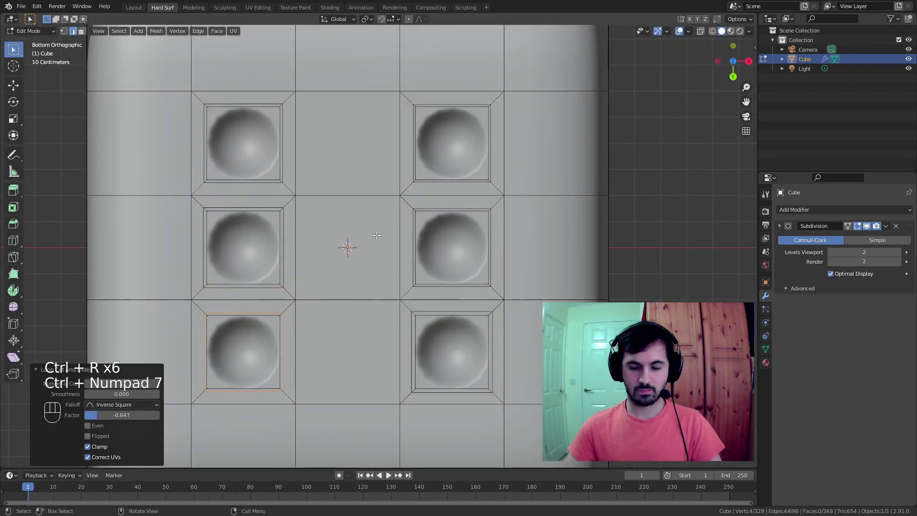
# Switch to Object Mode, deselect the die and inspect its sides
pyautogui.press('KP_7')
pyautogui.scroll(-4, 377, 234)
pyautogui.moveTo(512, 238); pyautogui.dragTo(484, 118, button='middle')
pyautogui.press('Tab')
pyautogui.scroll(-3, 559, 205)
pyautogui.moveTo(308, 216); pyautogui.dragTo(384, 223, button='middle')
pyautogui.click(492, 215)
pyautogui.moveTo(444, 251); pyautogui.dragTo(417, 255, button='middle')
pyautogui.scroll(-2, 416, 255)
pyautogui.scroll(5, 365, 208)
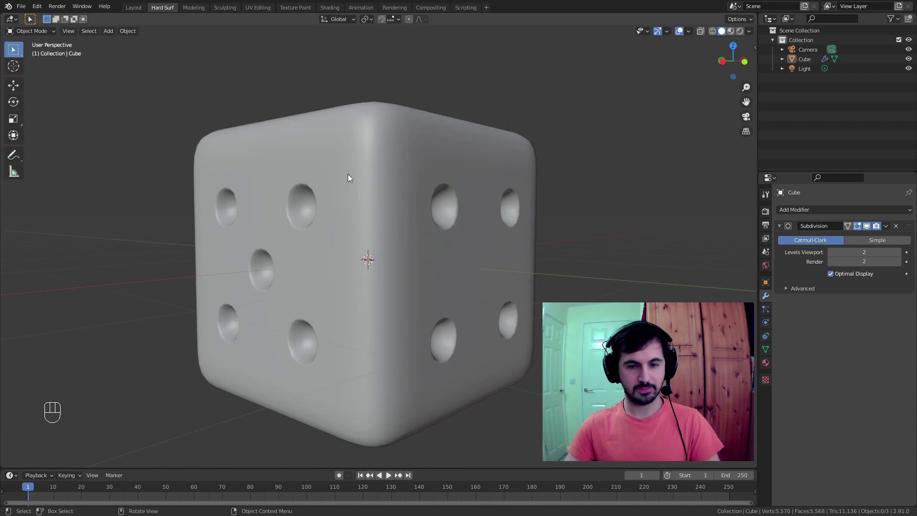
# Inspect the die's mesh structure up close in Wireframe shading
pyautogui.moveTo(366, 208); pyautogui.dragTo(362, 216, button='middle')
pyautogui.press('z')
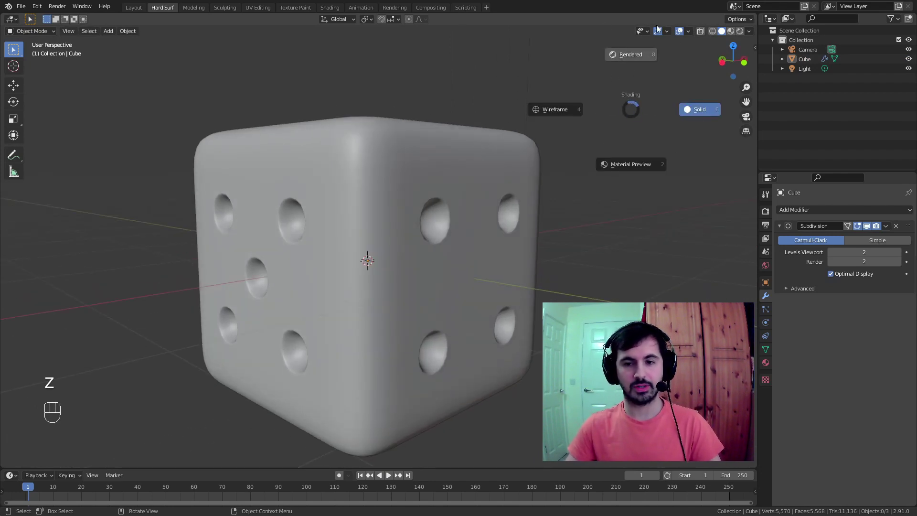
pyautogui.click(573, 122)
pyautogui.moveTo(565, 129)
pyautogui.mouseDown(button='middle')
pyautogui.moveTo(508, 207)
pyautogui.moveTo(501, 203)
pyautogui.moveTo(561, 197)
pyautogui.moveTo(568, 207)
pyautogui.moveTo(279, 250)
pyautogui.mouseUp(button='middle')
pyautogui.scroll(5, 352, 241)
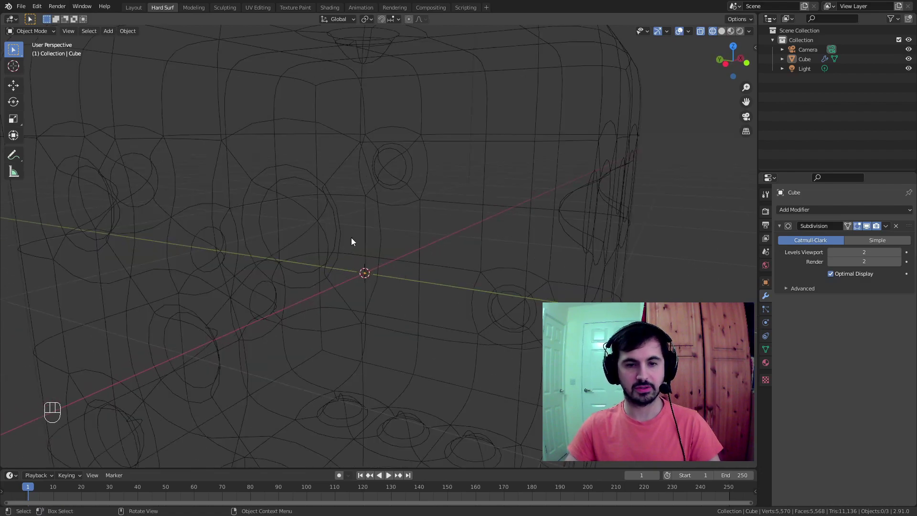
pyautogui.moveTo(331, 239); pyautogui.dragTo(353, 231, button='middle')
# Preview the die in Material Preview shading, and set the viewport shading to Rendered
pyautogui.press('z')
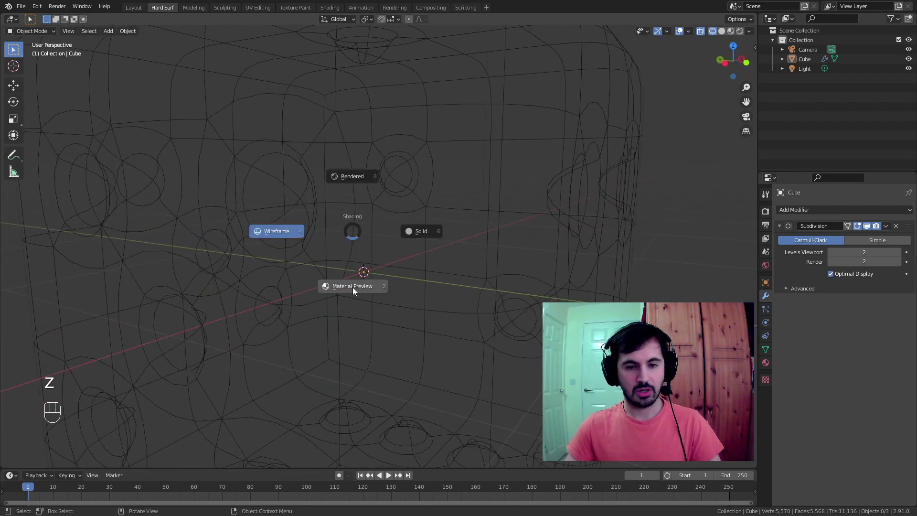
pyautogui.click(353, 286)
pyautogui.scroll(-5, 353, 289)
pyautogui.moveTo(357, 290); pyautogui.dragTo(418, 271, button='middle')
pyautogui.press('z')
pyautogui.click(414, 214)
pyautogui.moveTo(541, 193)
pyautogui.mouseDown(button='middle')
pyautogui.moveTo(527, 179)
pyautogui.moveTo(530, 210)
pyautogui.moveTo(365, 190)
pyautogui.moveTo(410, 225)
pyautogui.moveTo(449, 226)
pyautogui.moveTo(468, 209)
pyautogui.mouseUp(button='middle')
pyautogui.scroll(-3, 531, 219)
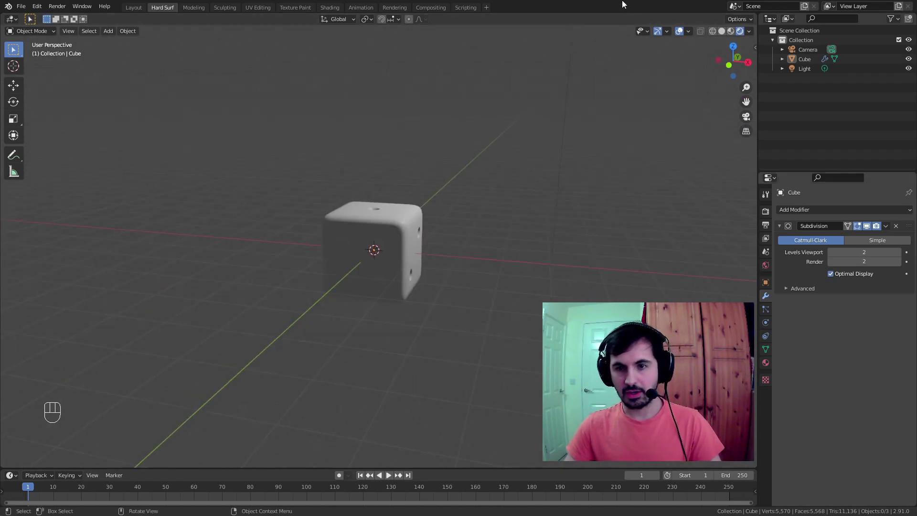
pyautogui.moveTo(728, 40); pyautogui.dragTo(417, 194, button='middle')
pyautogui.scroll(-4, 473, 177)
# Select the point light, show its light settings and move it about 1.62 m closer to the die
pyautogui.moveTo(408, 128); pyautogui.dragTo(472, 174)
pyautogui.moveTo(483, 191); pyautogui.dragTo(481, 184, button='middle')
pyautogui.scroll(4, 431, 192)
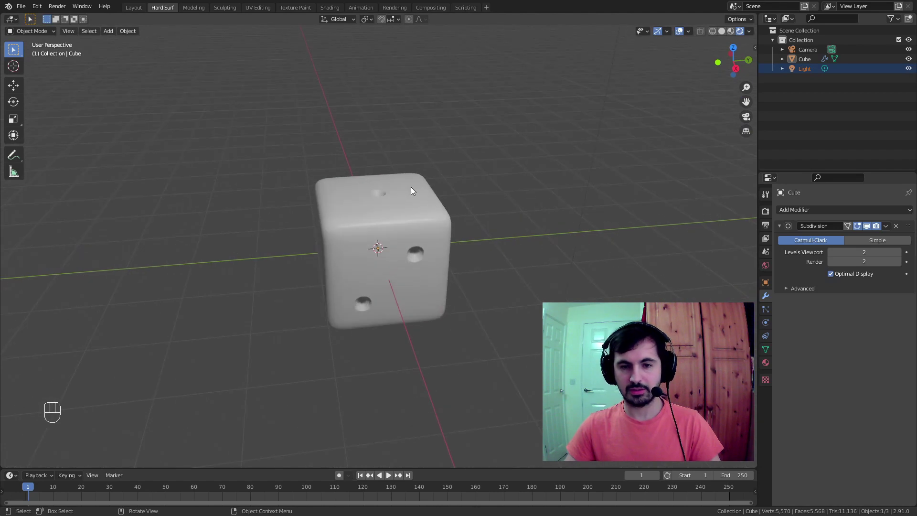
pyautogui.scroll(-3, 507, 190)
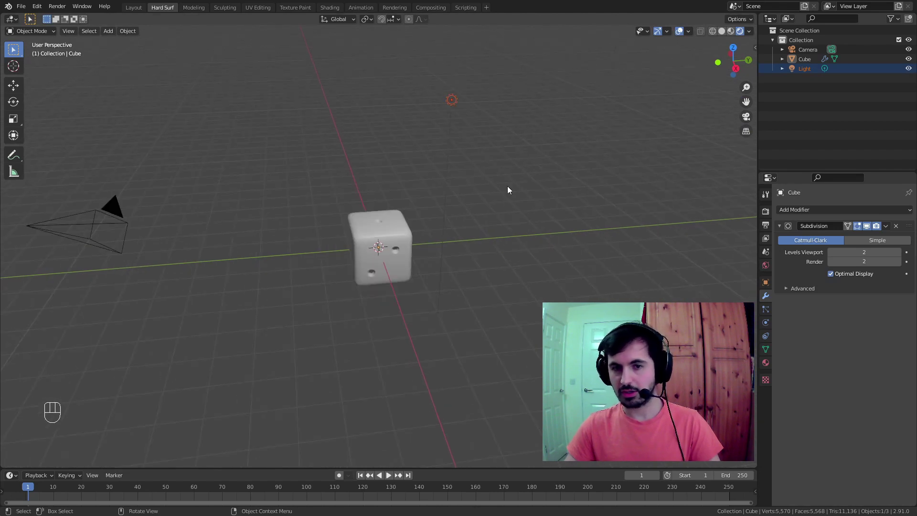
pyautogui.click(497, 153)
pyautogui.click(450, 100)
pyautogui.click(766, 322)
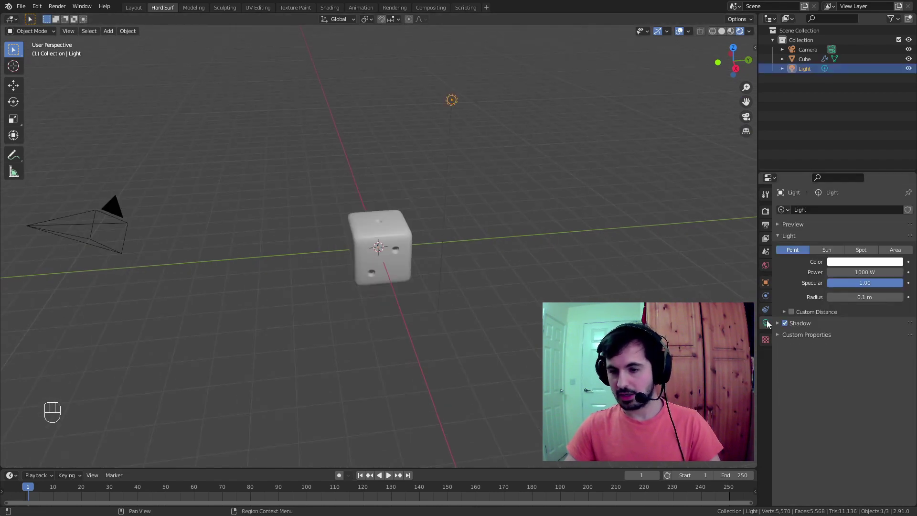
pyautogui.moveTo(498, 180); pyautogui.dragTo(548, 139, button='middle')
pyautogui.press('g')
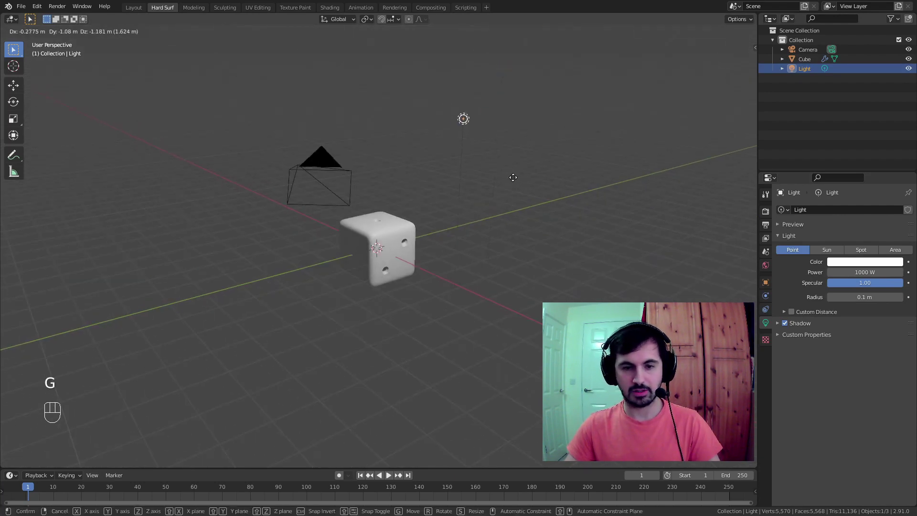
pyautogui.click(513, 177)
# Add a plane at the world origin and scale it by a factor of 10
pyautogui.moveTo(463, 239); pyautogui.dragTo(417, 188, button='middle')
pyautogui.click(383, 251)
pyautogui.moveTo(383, 251)
pyautogui.mouseDown(button='middle')
pyautogui.moveTo(327, 235)
pyautogui.moveTo(371, 256)
pyautogui.mouseUp(button='middle')
pyautogui.click(325, 236)
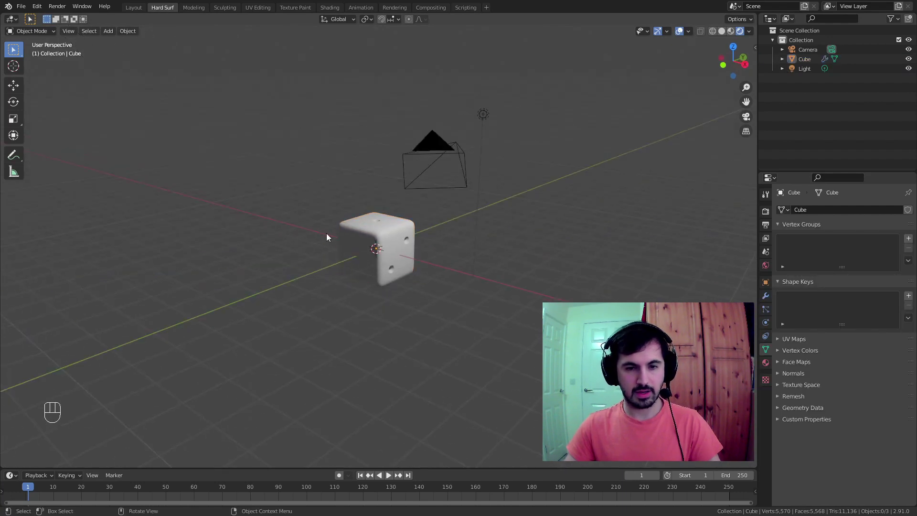
pyautogui.hotkey('shift', 'a')
pyautogui.click(370, 234)
pyautogui.moveTo(510, 254); pyautogui.dragTo(431, 262, button='middle')
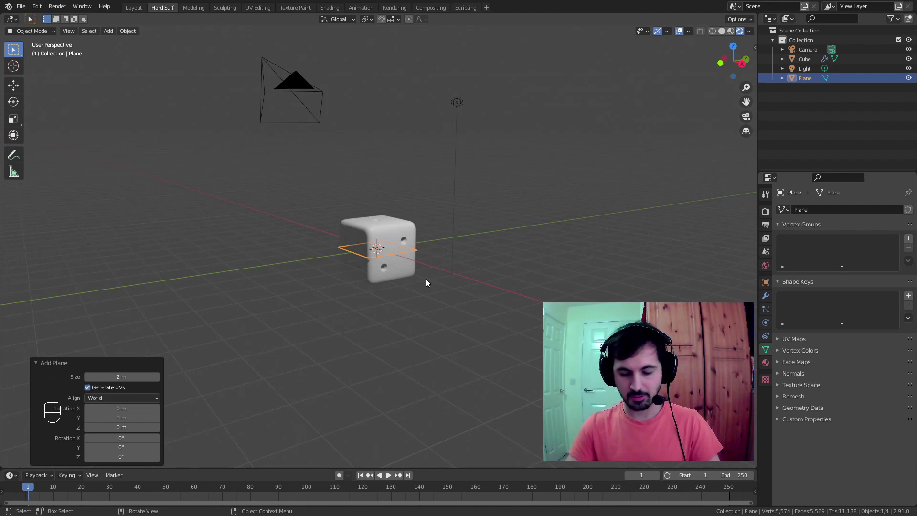
pyautogui.press('s')
pyautogui.write('10')
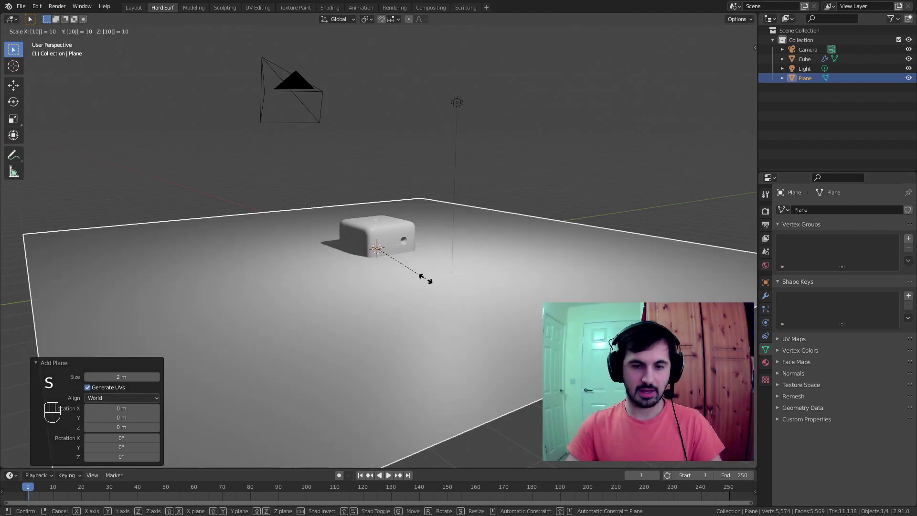
pyautogui.press('Return')
# Enlarge the ground plane by a further factor of 5 and deselect it
pyautogui.moveTo(425, 278); pyautogui.dragTo(456, 213, button='middle')
pyautogui.write('s')
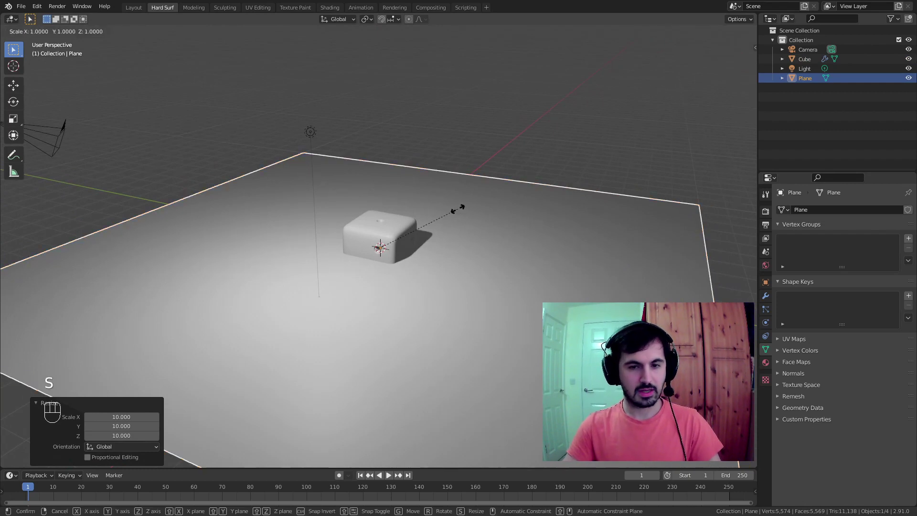
pyautogui.write('5')
pyautogui.press('Return')
pyautogui.scroll(-3, 458, 208)
pyautogui.click(485, 71)
# Raise the die 1.012 m along the Z axis in front view so it rests on the ground plane
pyautogui.moveTo(382, 253); pyautogui.dragTo(430, 257, button='middle')
pyautogui.click(383, 242)
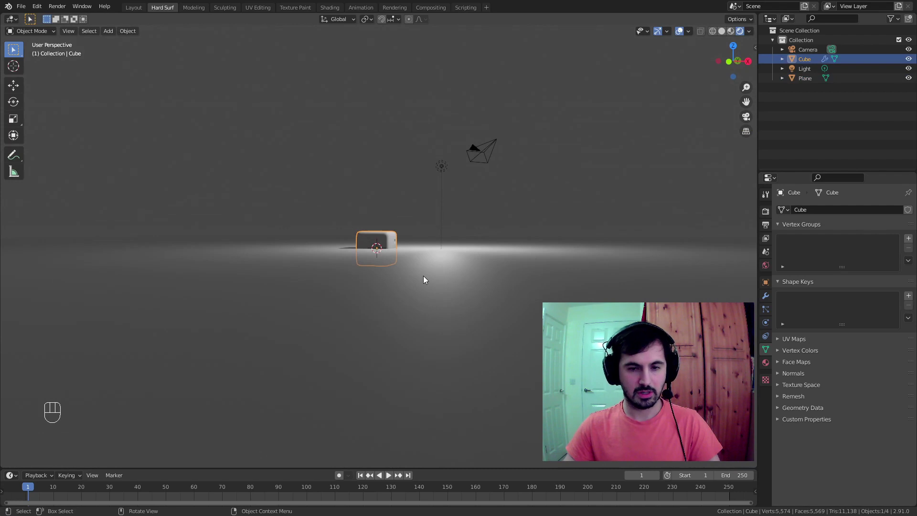
pyautogui.press('KP_1')
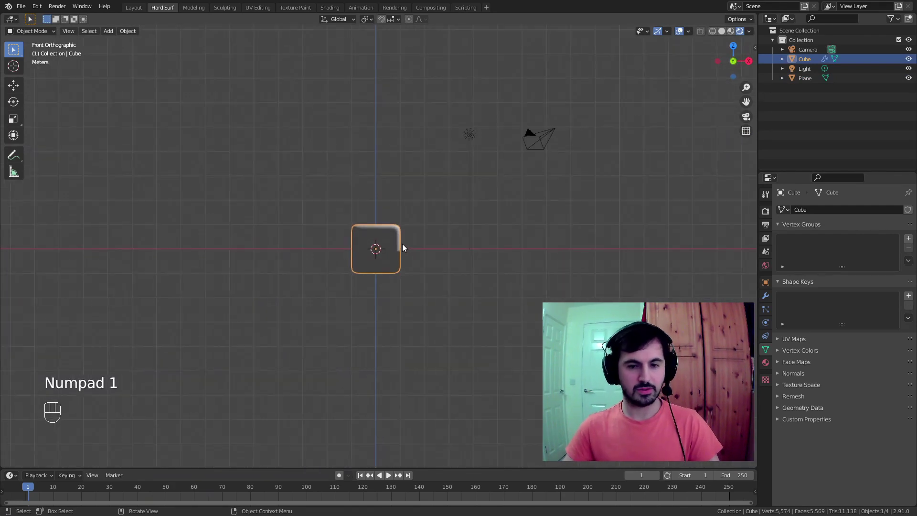
pyautogui.scroll(8, 402, 243)
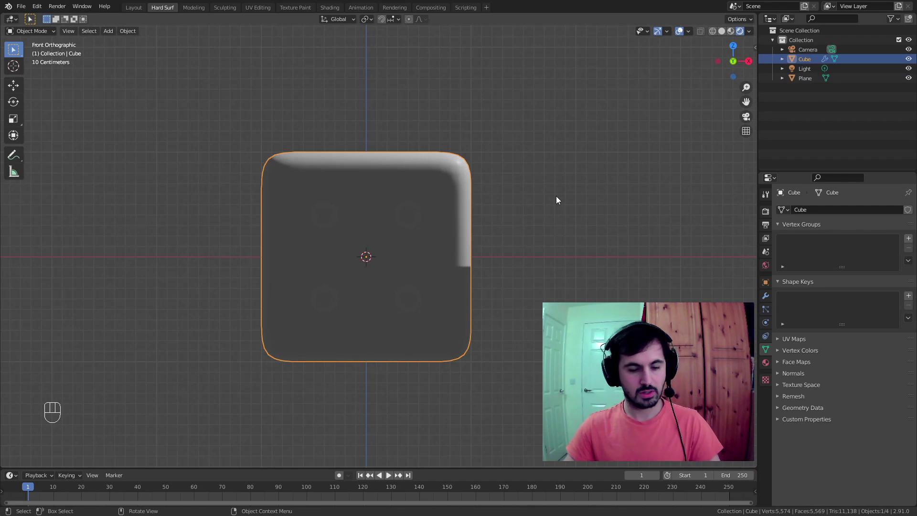
pyautogui.press('g')
pyautogui.press('z')
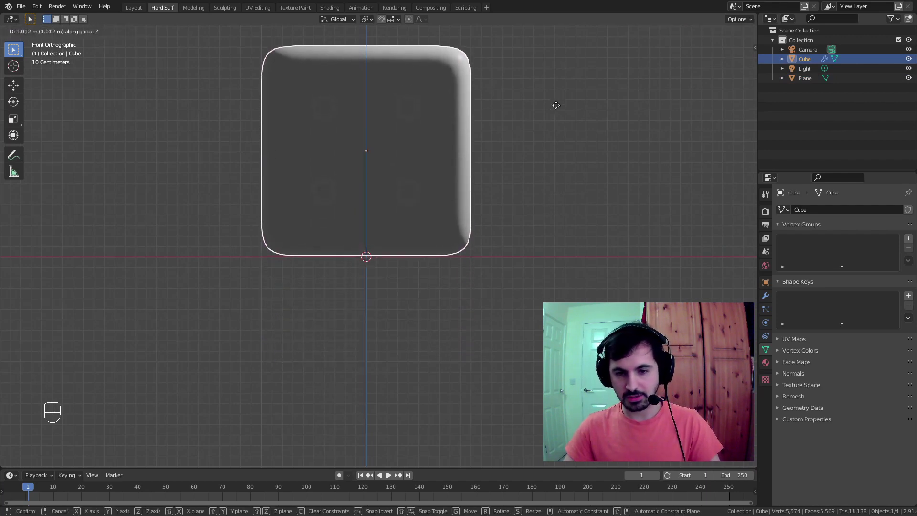
pyautogui.click(556, 105)
pyautogui.moveTo(556, 116); pyautogui.dragTo(514, 162, button='middle')
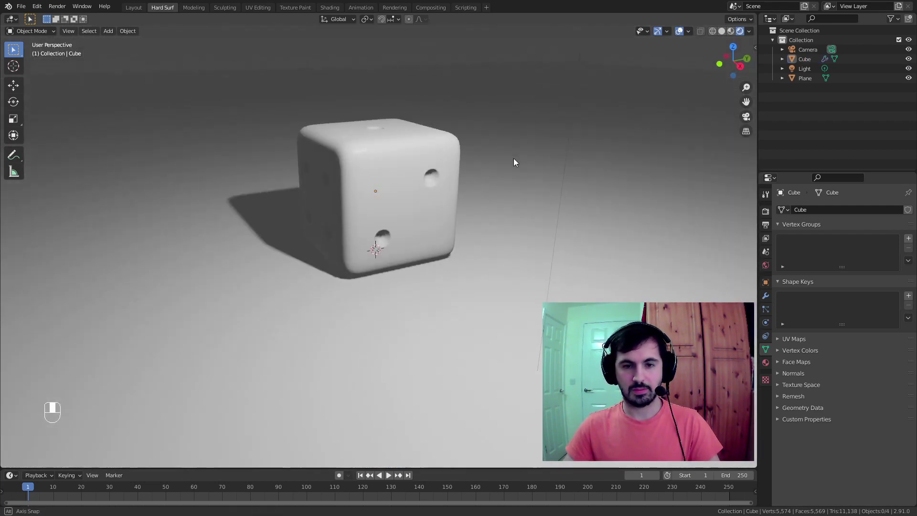
# Give the die's material an orange base color and a roughness of 0.187
pyautogui.click(361, 201)
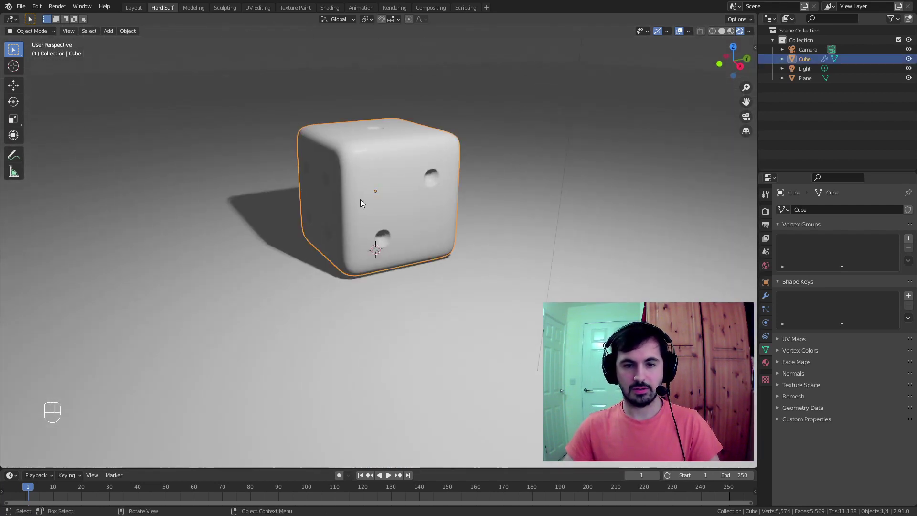
pyautogui.click(765, 363)
pyautogui.click(862, 350)
pyautogui.click(862, 348)
pyautogui.moveTo(854, 246); pyautogui.dragTo(843, 270)
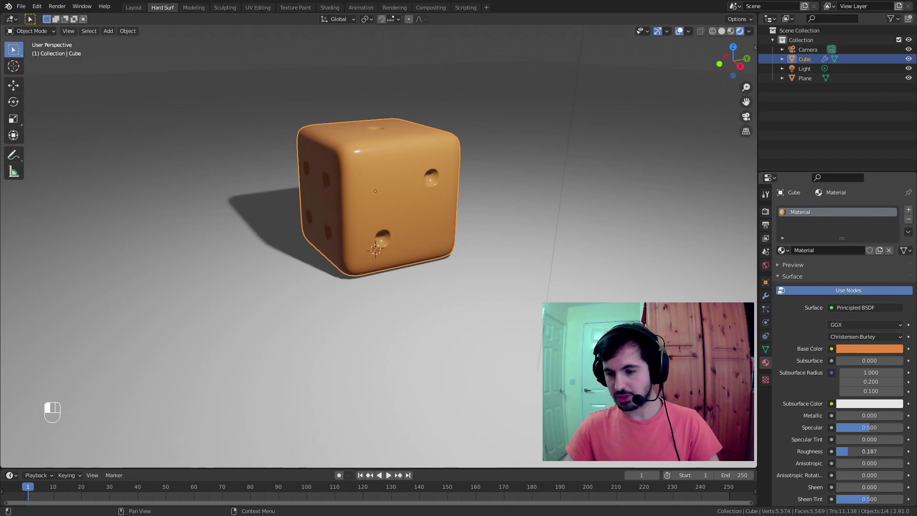
# Examine the rounded edges and recessed pips of the orange die from several angles
pyautogui.moveTo(545, 283); pyautogui.dragTo(580, 288, button='middle')
pyautogui.scroll(2, 455, 205)
pyautogui.moveTo(454, 204); pyautogui.dragTo(416, 171, button='middle')
pyautogui.click(413, 161)
pyautogui.moveTo(409, 119); pyautogui.dragTo(379, 223, button='middle')
pyautogui.click(439, 90)
pyautogui.scroll(-4, 451, 165)
pyautogui.scroll(4, 357, 186)
pyautogui.moveTo(359, 164); pyautogui.dragTo(394, 179, button='middle')
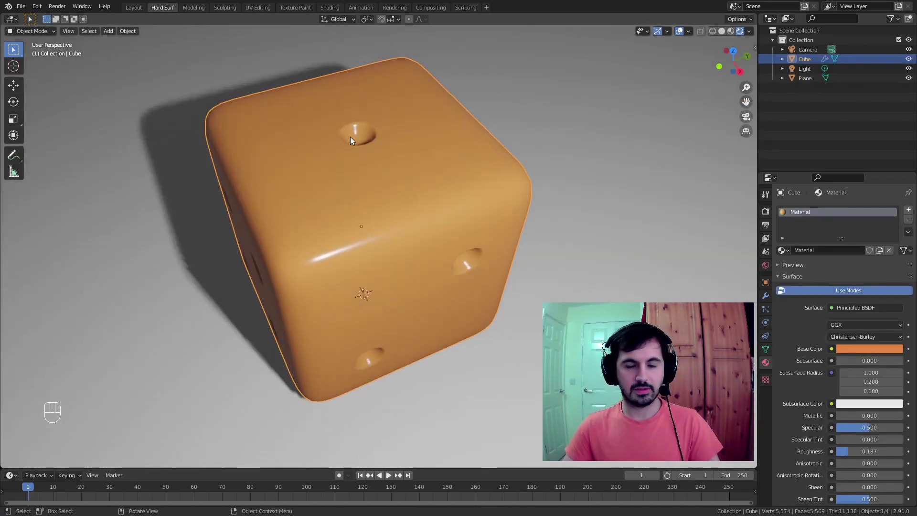
pyautogui.press('Tab')
pyautogui.press('Tab')
pyautogui.moveTo(373, 190); pyautogui.dragTo(372, 168, button='middle')
pyautogui.press('Tab')
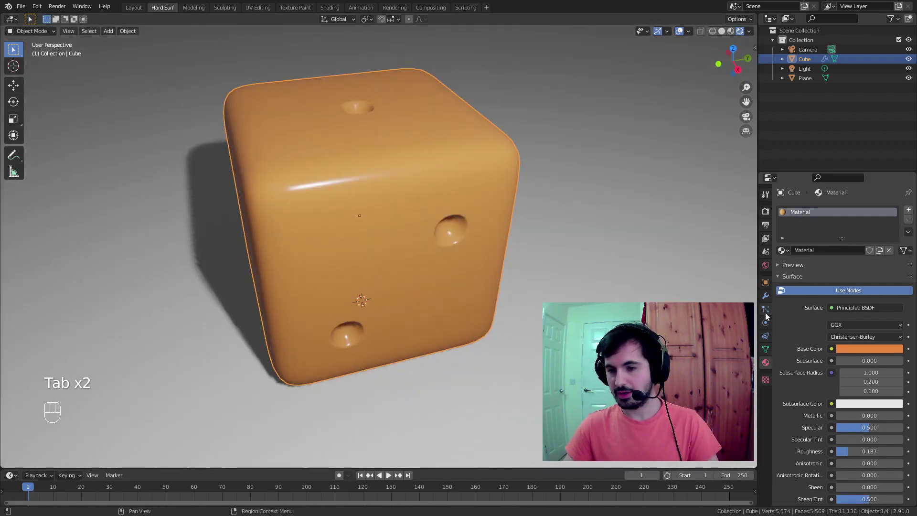
# Try applying the Subdivision modifier to the die, and undo it
pyautogui.click(765, 296)
pyautogui.click(886, 226)
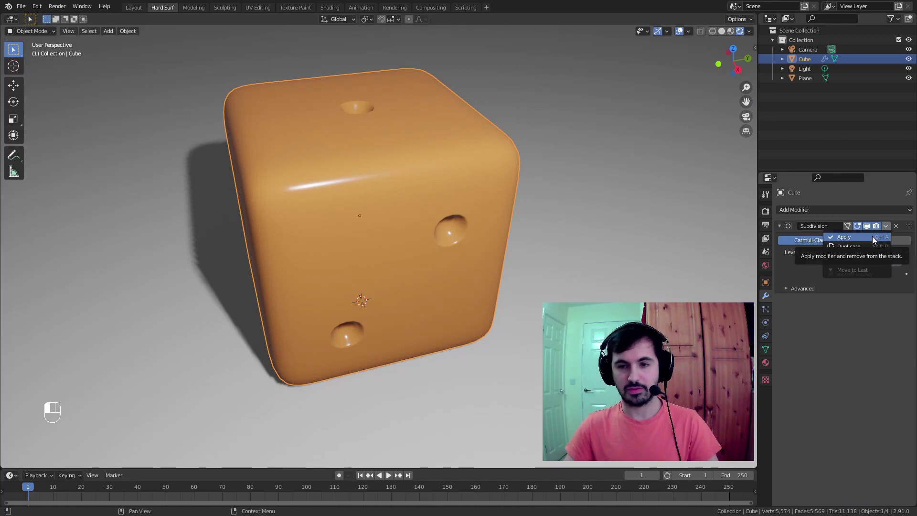
pyautogui.click(872, 236)
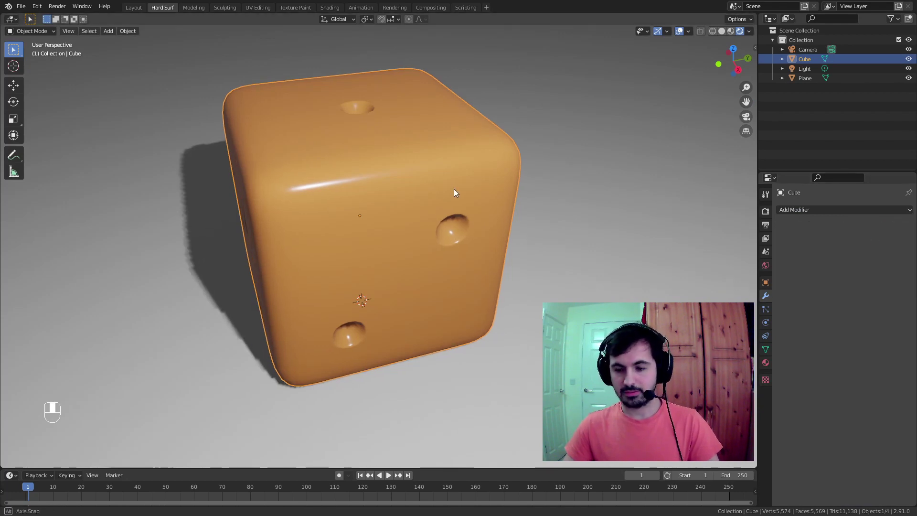
pyautogui.moveTo(453, 188); pyautogui.dragTo(468, 187, button='middle')
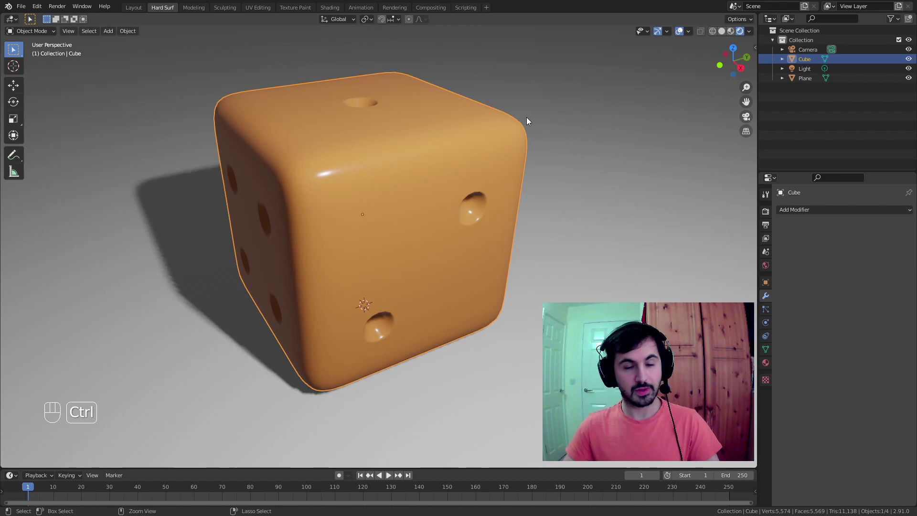
pyautogui.hotkey('ctrl', 'z')
# Save the current file, and save it under the new name v001.blend in the Dice folder
pyautogui.hotkey('ctrl', 's')
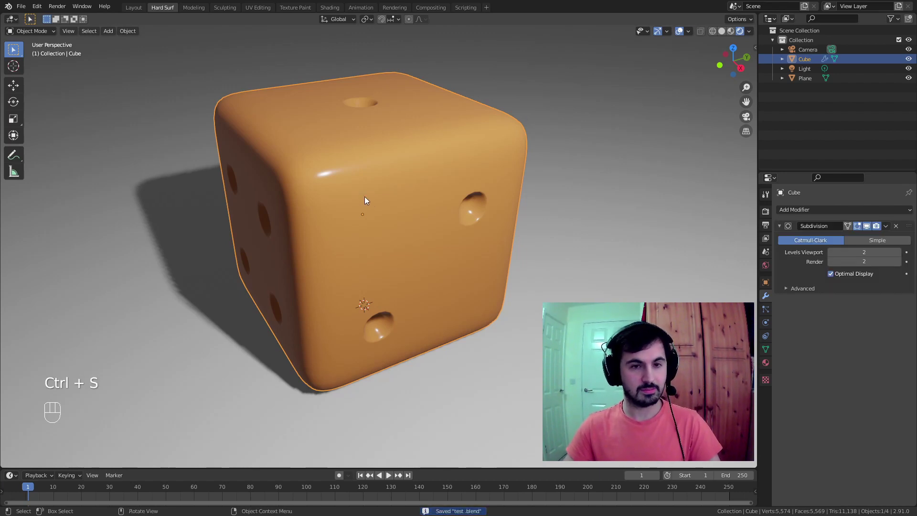
pyautogui.click(21, 6)
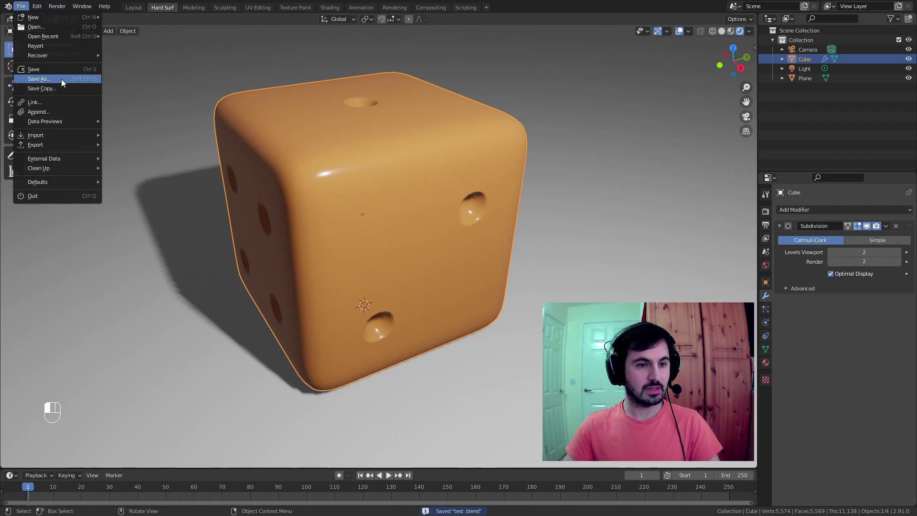
pyautogui.click(62, 81)
pyautogui.click(393, 405)
pyautogui.write('v')
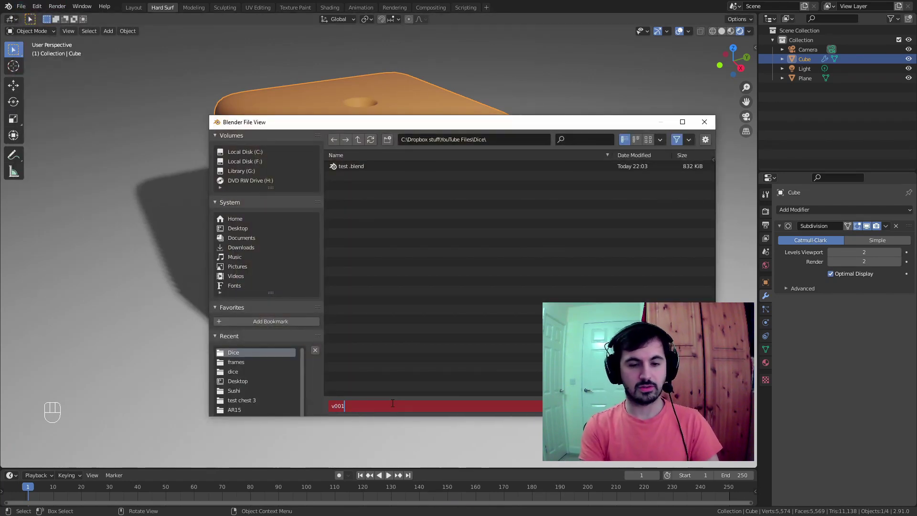
pyautogui.write('001')
pyautogui.press('Return')
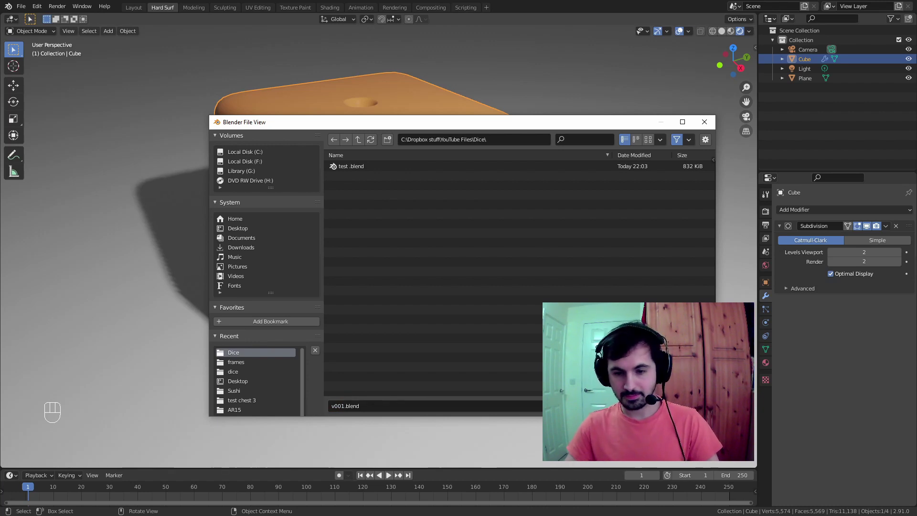
pyautogui.click(635, 406)
pyautogui.click(534, 49)
# Apply the die's Subdivision modifier, examine the pips up close, and undo the application
pyautogui.scroll(-3, 434, 191)
pyautogui.moveTo(430, 195)
pyautogui.mouseDown(button='middle')
pyautogui.moveTo(415, 192)
pyautogui.moveTo(433, 194)
pyautogui.mouseUp(button='middle')
pyautogui.click(433, 194)
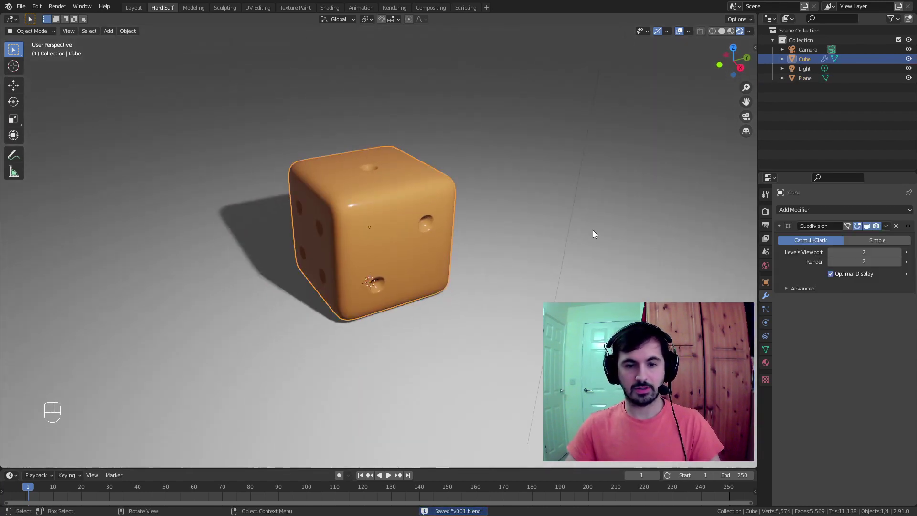
pyautogui.click(886, 226)
pyautogui.click(862, 239)
pyautogui.scroll(-3, 473, 219)
pyautogui.moveTo(473, 219); pyautogui.dragTo(403, 222, button='middle')
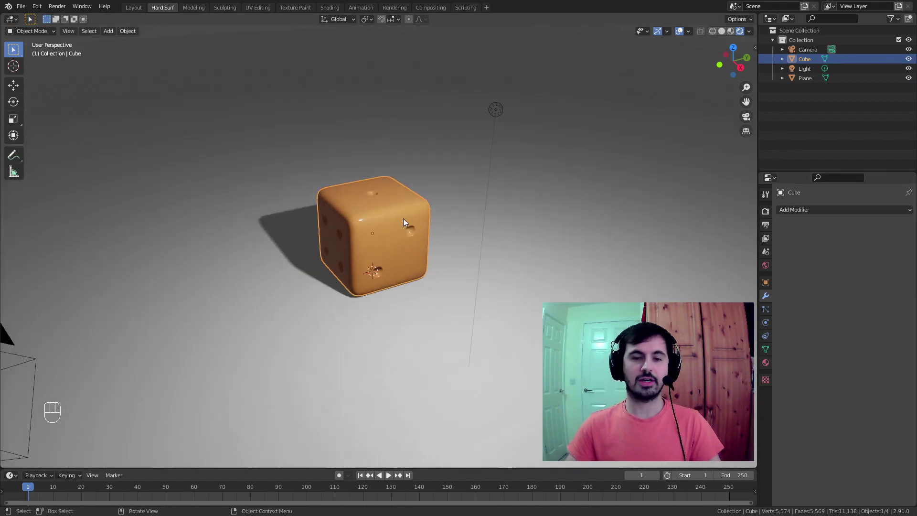
pyautogui.scroll(3, 403, 222)
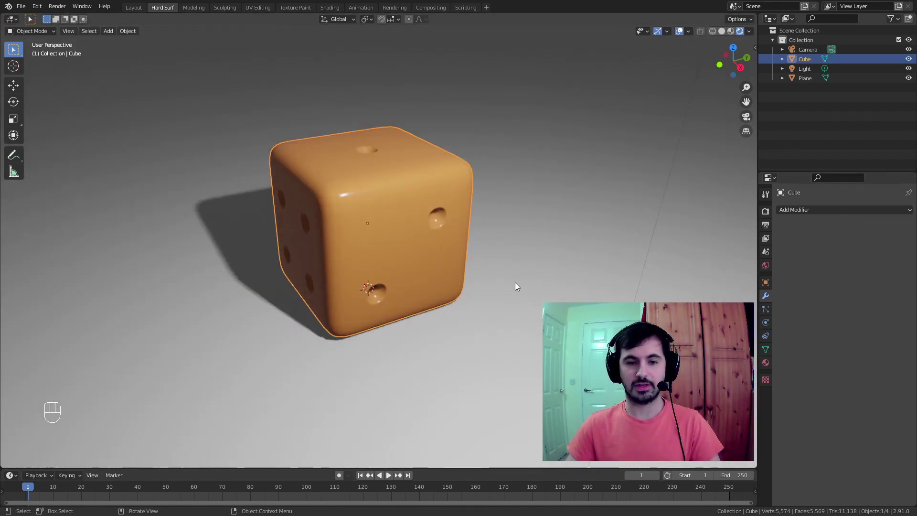
pyautogui.scroll(4, 386, 207)
pyautogui.moveTo(392, 220); pyautogui.dragTo(389, 213, button='middle')
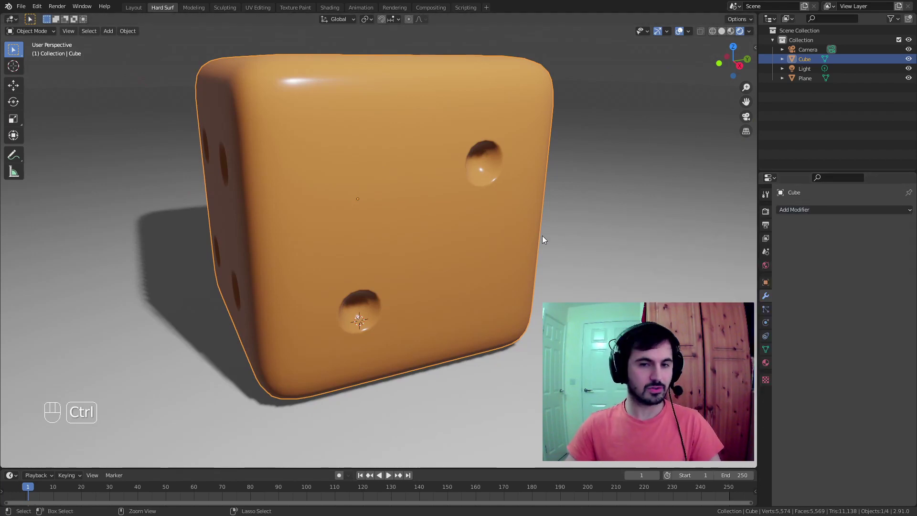
pyautogui.hotkey('ctrl', 'z')
# Apply the Subdivision modifier to the die permanently and select the ground plane
pyautogui.click(886, 226)
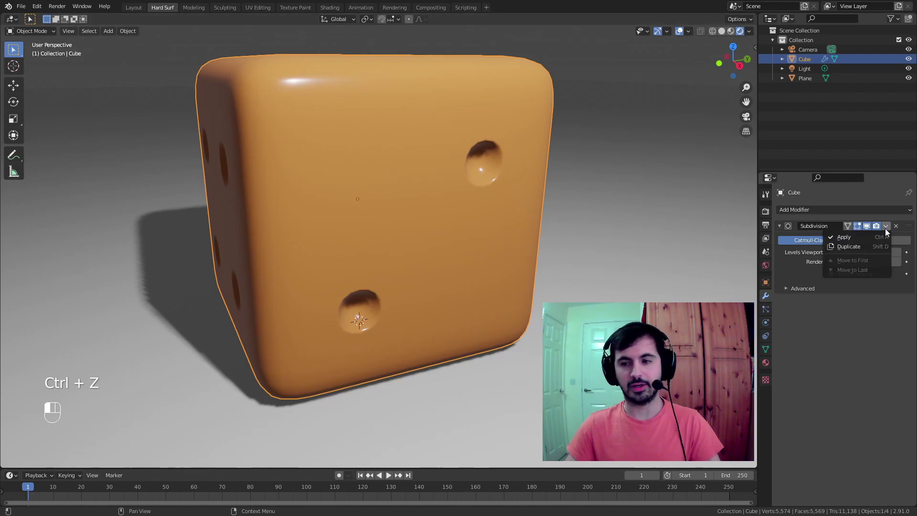
pyautogui.click(849, 238)
pyautogui.moveTo(528, 256); pyautogui.dragTo(471, 138, button='middle')
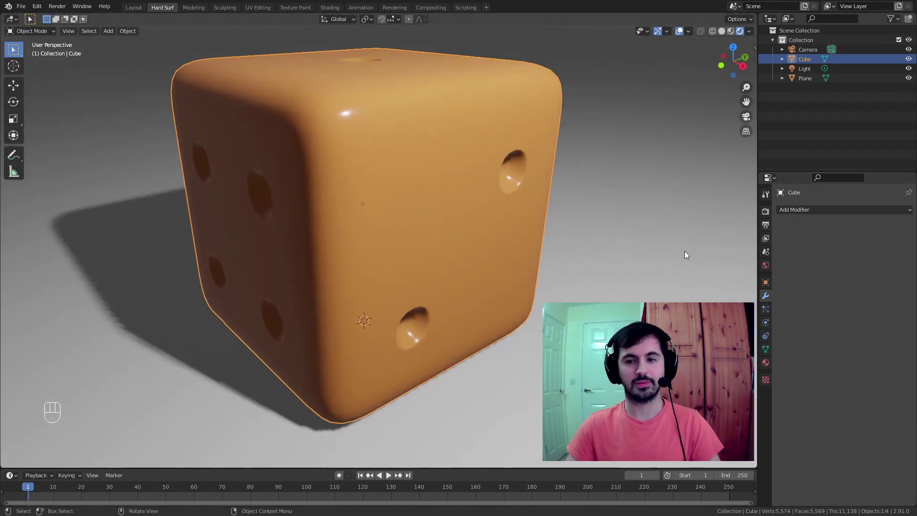
pyautogui.moveTo(360, 140); pyautogui.dragTo(380, 159, button='middle')
pyautogui.click(367, 125)
pyautogui.scroll(-4, 368, 144)
pyautogui.scroll(-1, 369, 162)
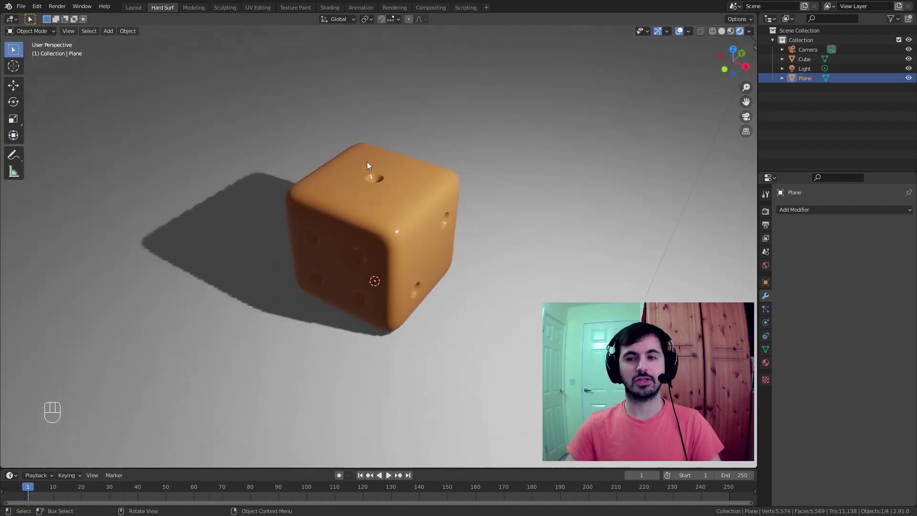
# Undo the last two changes to restore the die's editable Subdivision modifier
pyautogui.hotkey('ctrl', 'z')
pyautogui.hotkey('ctrl', 'z')
pyautogui.moveTo(549, 151); pyautogui.dragTo(407, 176, button='middle')
pyautogui.click(408, 179)
pyautogui.scroll(-4, 427, 216)
# Duplicate the die and place the copy well away from the original, towards the back of the ground plane
pyautogui.click(404, 237)
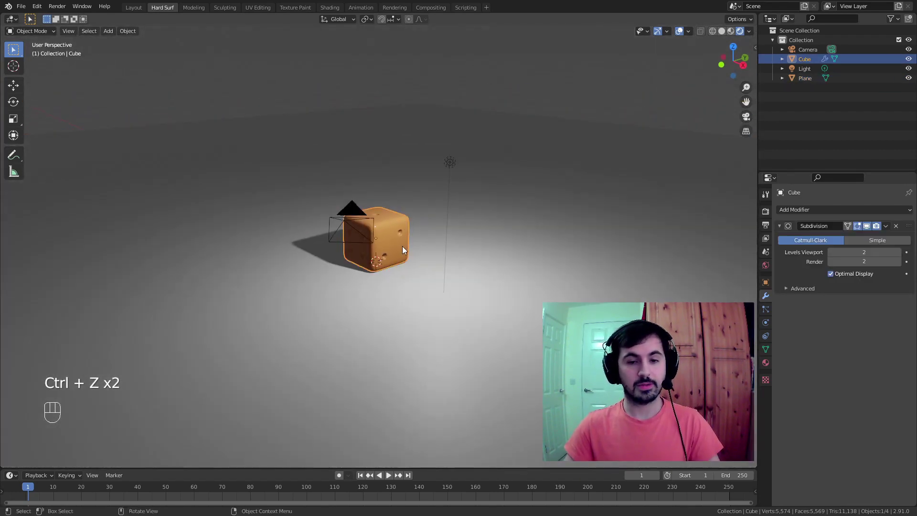
pyautogui.hotkey('shift', 'd')
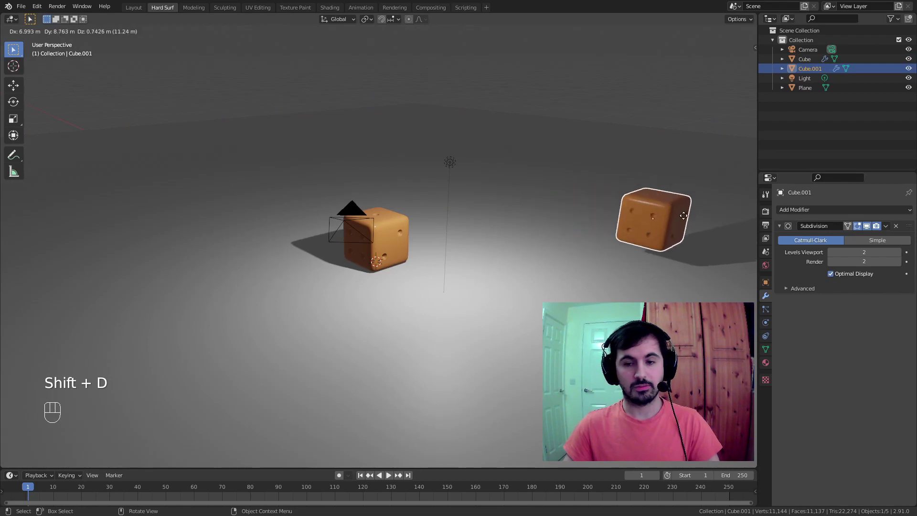
pyautogui.click(676, 219)
# Apply the Subdivision modifier to the original die
pyautogui.scroll(3, 392, 239)
pyautogui.click(385, 225)
pyautogui.click(885, 226)
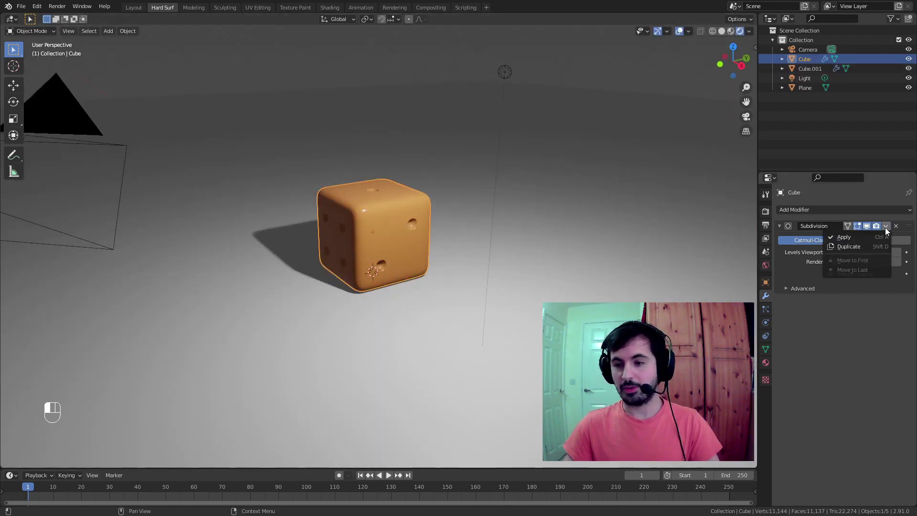
pyautogui.click(853, 238)
# Hide the duplicate die Cube.001, leaving its Subdivision modifier unapplied
pyautogui.moveTo(390, 227); pyautogui.dragTo(424, 214, button='middle')
pyautogui.click(400, 225)
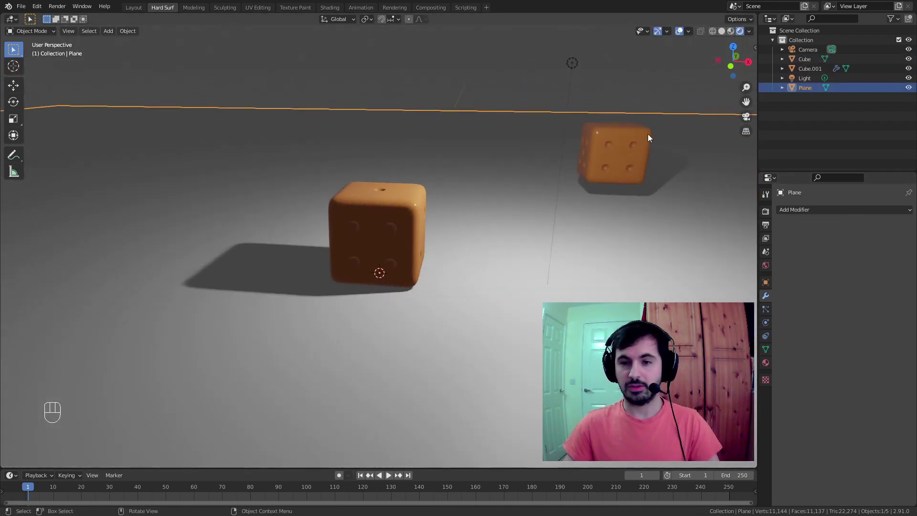
pyautogui.click(642, 142)
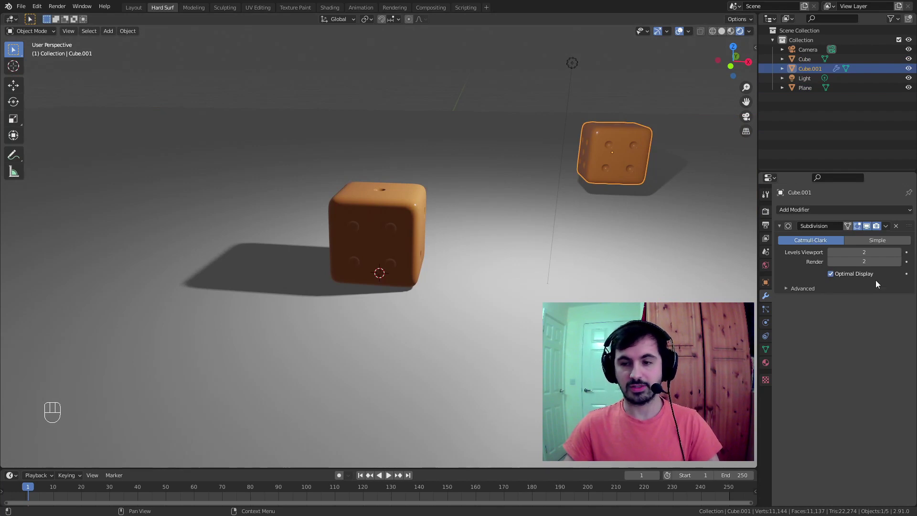
pyautogui.click(909, 68)
pyautogui.moveTo(496, 220); pyautogui.dragTo(580, 226, button='middle')
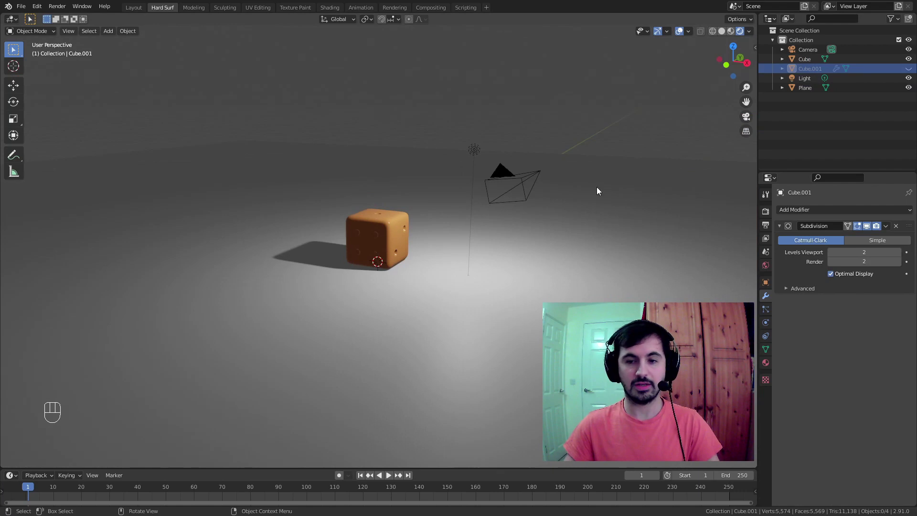
# Select the original die and enter Edit Mode on its mesh
pyautogui.moveTo(472, 263); pyautogui.dragTo(446, 258, button='middle')
pyautogui.scroll(7, 414, 216)
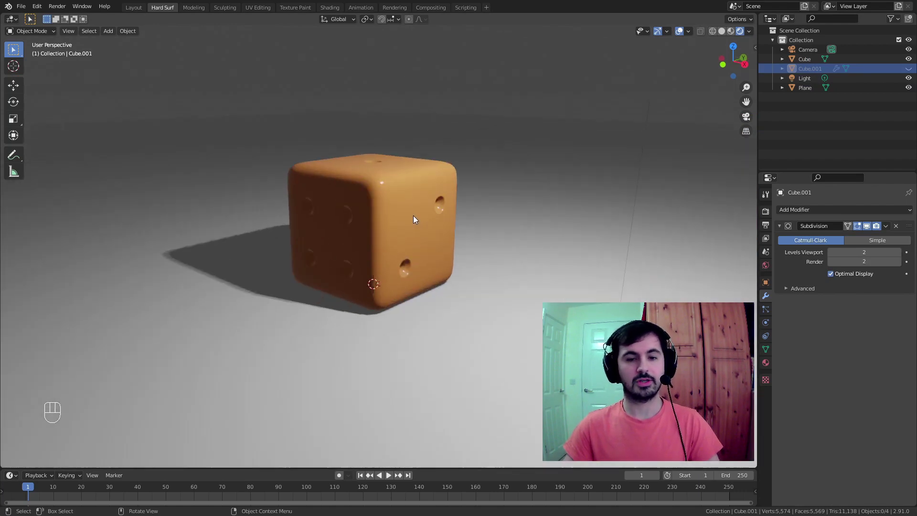
pyautogui.click(389, 197)
pyautogui.moveTo(452, 208); pyautogui.dragTo(423, 214, button='middle')
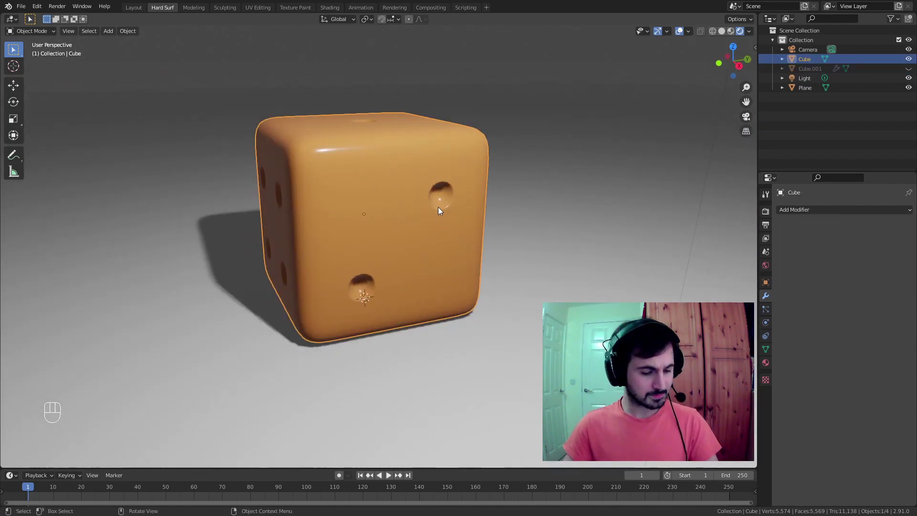
pyautogui.press('Tab')
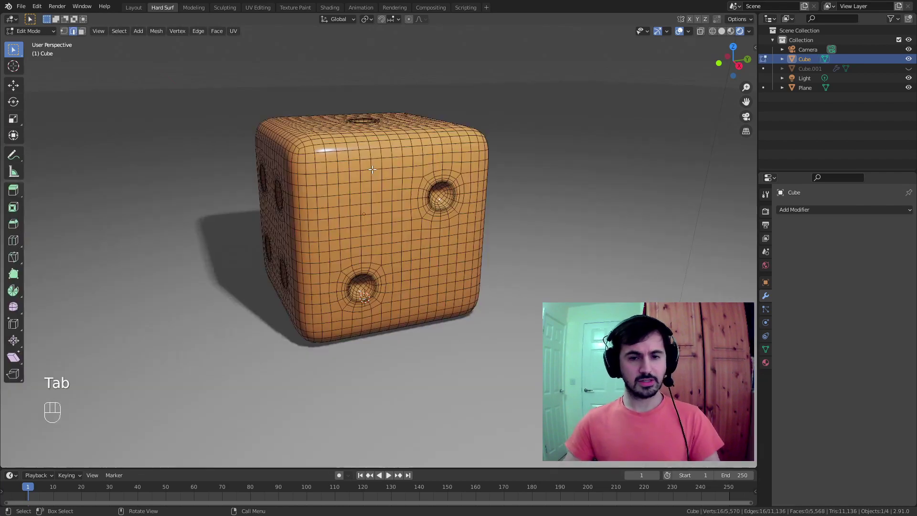
pyautogui.scroll(4, 424, 186)
pyautogui.scroll(-4, 424, 185)
# Select the centre vertex of each of the four pips on the die's front face in vertex select mode
pyautogui.press('KP_1')
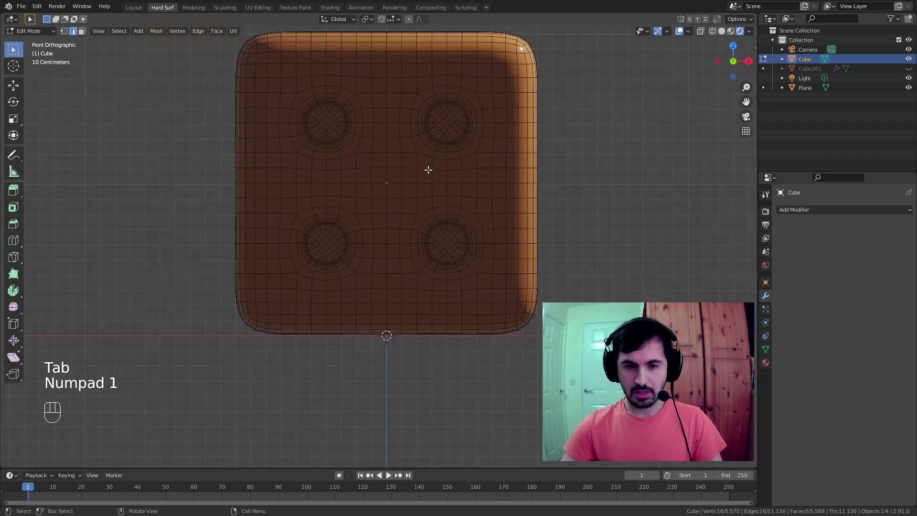
pyautogui.keyDown('shift'); pyautogui.moveTo(388, 146); pyautogui.dragTo(426, 185, button='middle'); pyautogui.keyUp('shift')
pyautogui.scroll(5, 442, 164)
pyautogui.press('1')
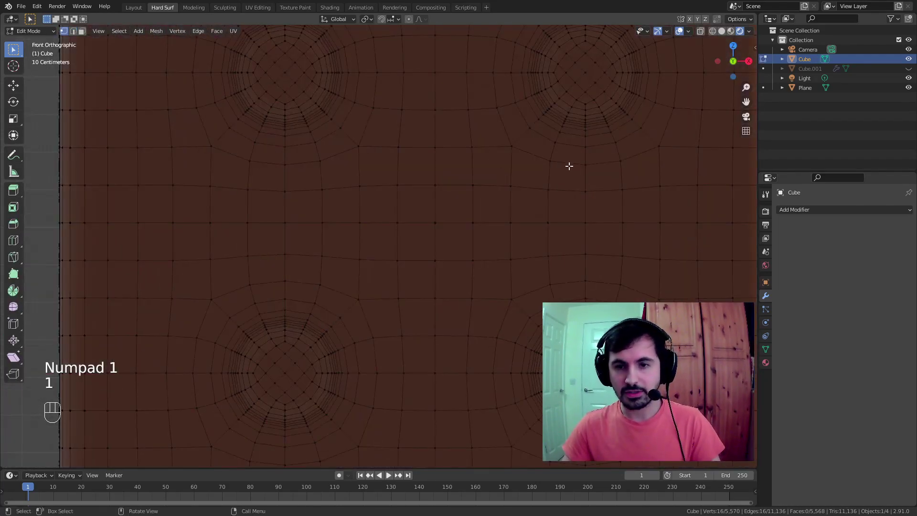
pyautogui.keyDown('shift'); pyautogui.moveTo(544, 156); pyautogui.dragTo(494, 218, button='middle'); pyautogui.keyUp('shift')
pyautogui.keyDown('shift'); pyautogui.click(237, 137); pyautogui.keyUp('shift')
pyautogui.keyDown('shift'); pyautogui.moveTo(370, 300); pyautogui.dragTo(375, 244, button='middle'); pyautogui.keyUp('shift')
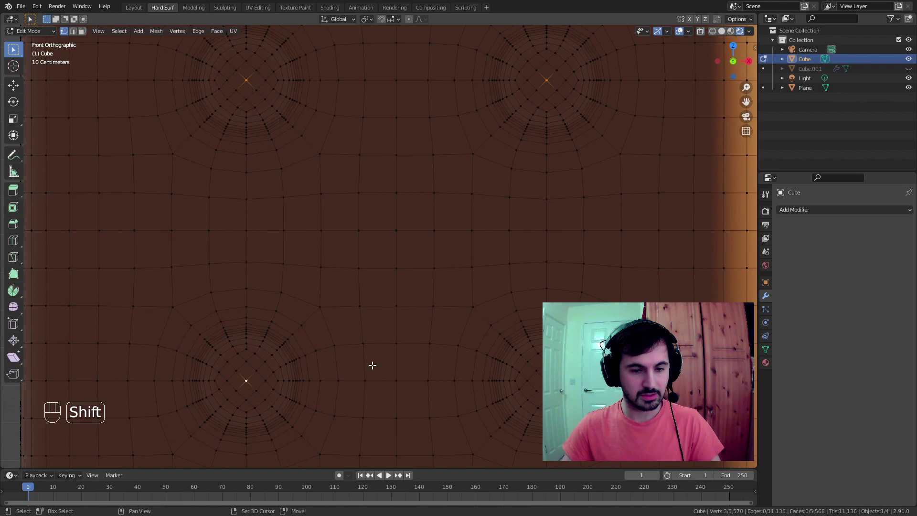
pyautogui.scroll(-3, 379, 248)
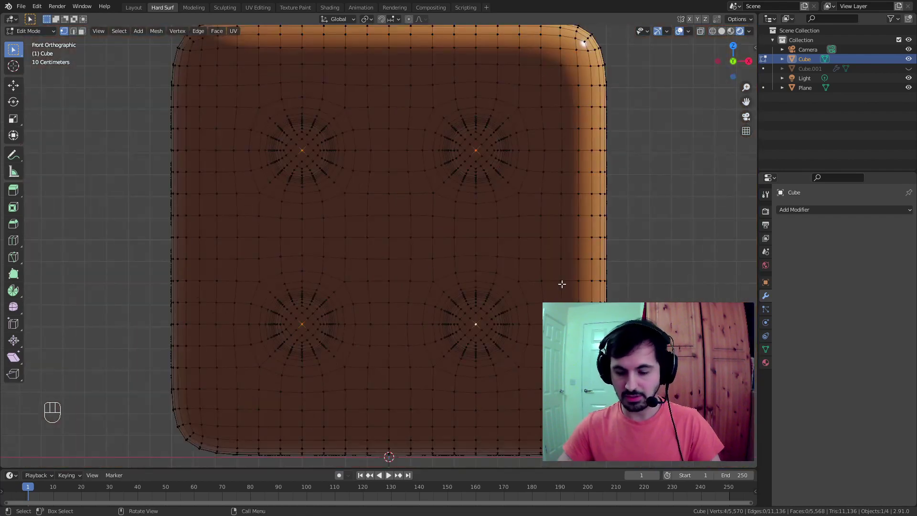
# Add the centre vertices of the two pips on the right face and the five pips on the left face to the selection
pyautogui.press('KP_3')
pyautogui.scroll(4, 454, 145)
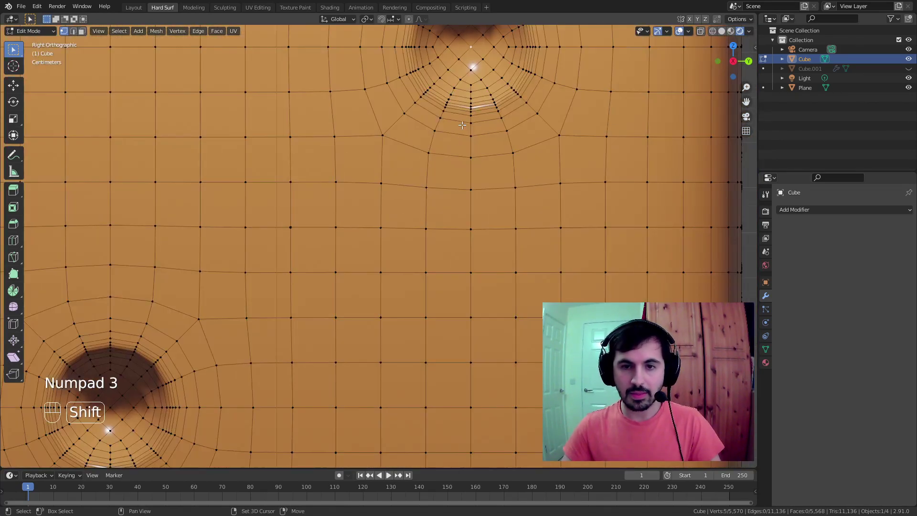
pyautogui.scroll(-5, 358, 301)
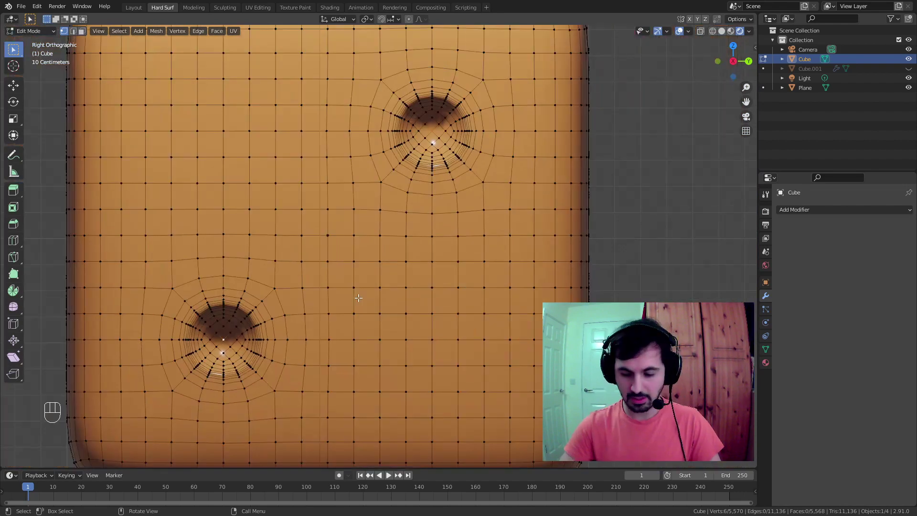
pyautogui.press('ctrl+KP_3')
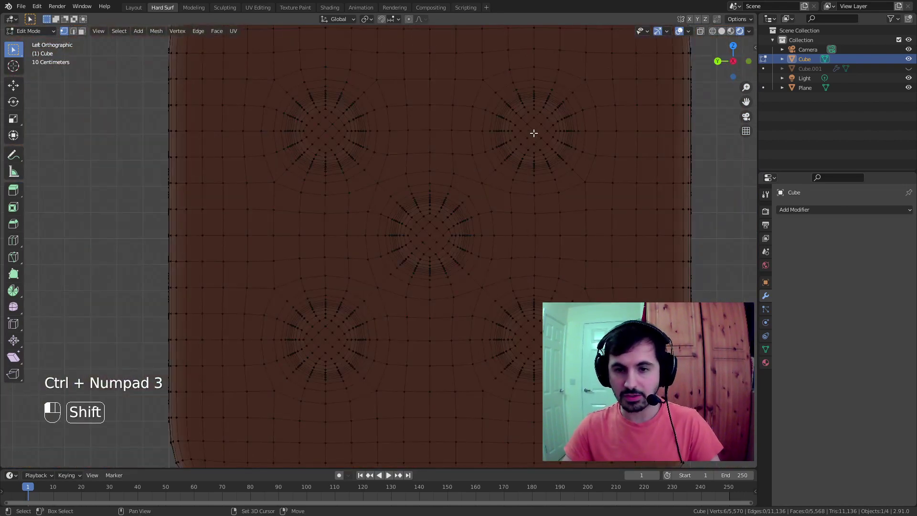
pyautogui.keyDown('shift'); pyautogui.click(333, 130); pyautogui.keyUp('shift')
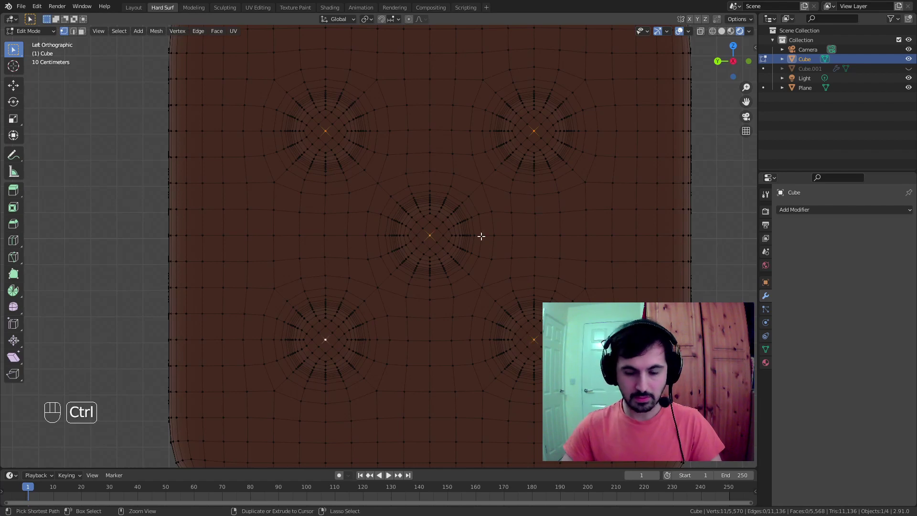
# Add the centre vertices of the three pips on the back face and the single pip on the top face to the selection
pyautogui.press('ctrl+KP_3')
pyautogui.press('ctrl+KP_1')
pyautogui.keyDown('shift'); pyautogui.click(366, 235); pyautogui.keyUp('shift')
pyautogui.press('KP_7')
pyautogui.keyDown('shift'); pyautogui.click(391, 296); pyautogui.keyUp('shift')
# Try to add the centre vertices of the six bottom-face pips to the selection in wireframe shading
pyautogui.press('ctrl+KP_7')
pyautogui.scroll(-5, 465, 271)
pyautogui.scroll(2, 424, 193)
pyautogui.press('z')
pyautogui.scroll(2, 445, 158)
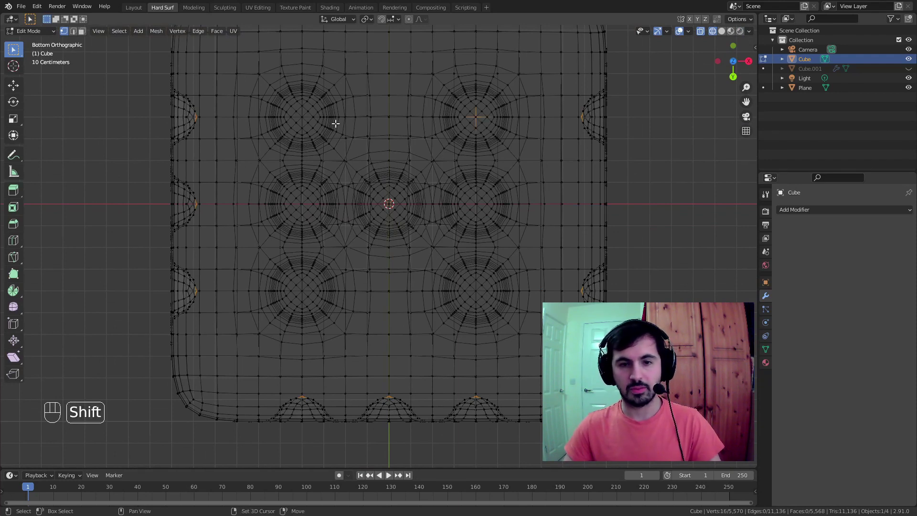
pyautogui.keyDown('shift'); pyautogui.click(481, 123); pyautogui.keyUp('shift')
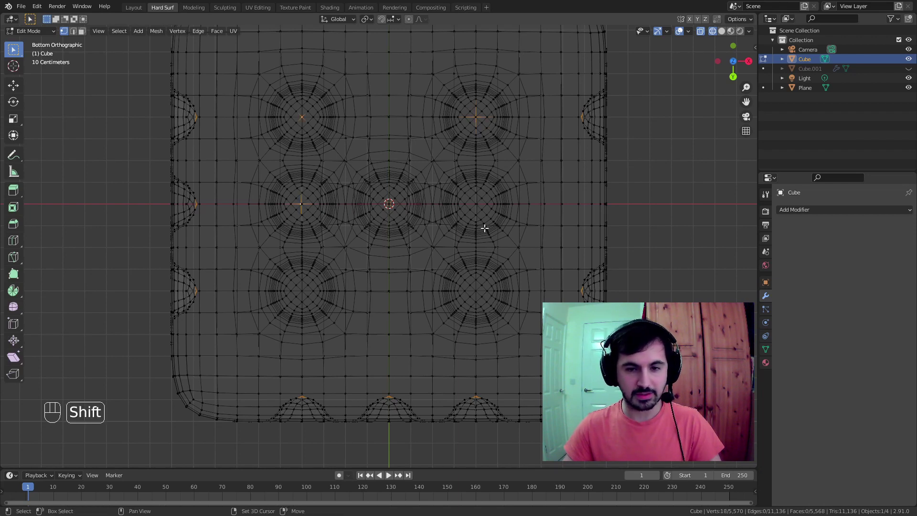
pyautogui.keyDown('shift'); pyautogui.click(475, 206); pyautogui.keyUp('shift')
pyautogui.scroll(4, 477, 201)
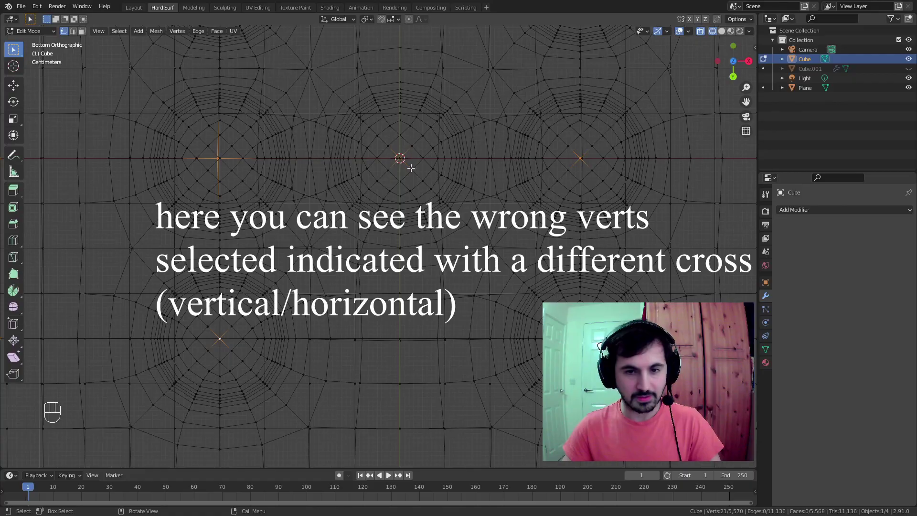
# Return the viewport to rendered shading and hide the ground plane to expose the die's underside
pyautogui.scroll(-6, 401, 172)
pyautogui.moveTo(404, 184); pyautogui.dragTo(423, 203, button='middle')
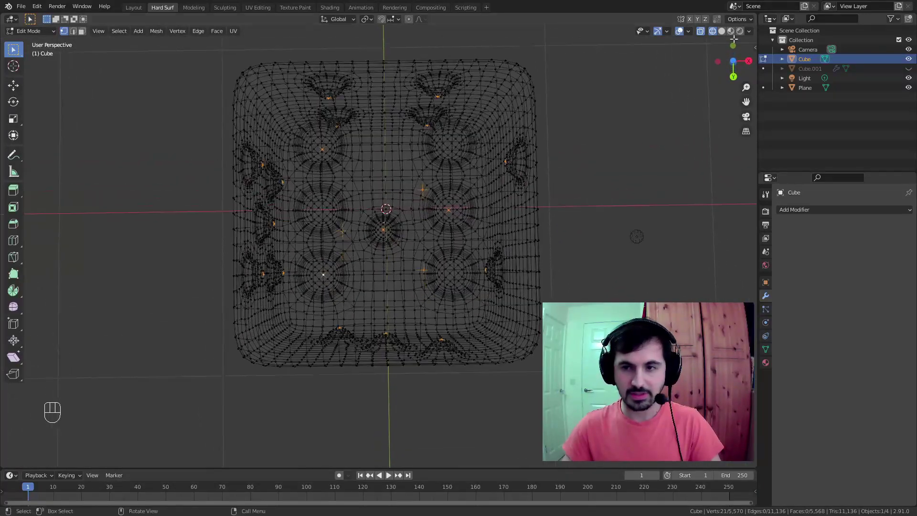
pyautogui.press('z')
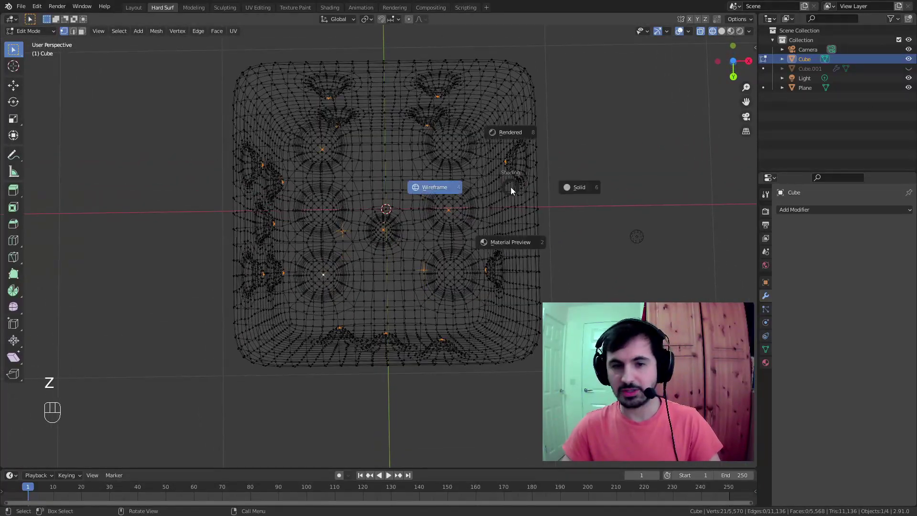
pyautogui.click(502, 136)
pyautogui.click(908, 87)
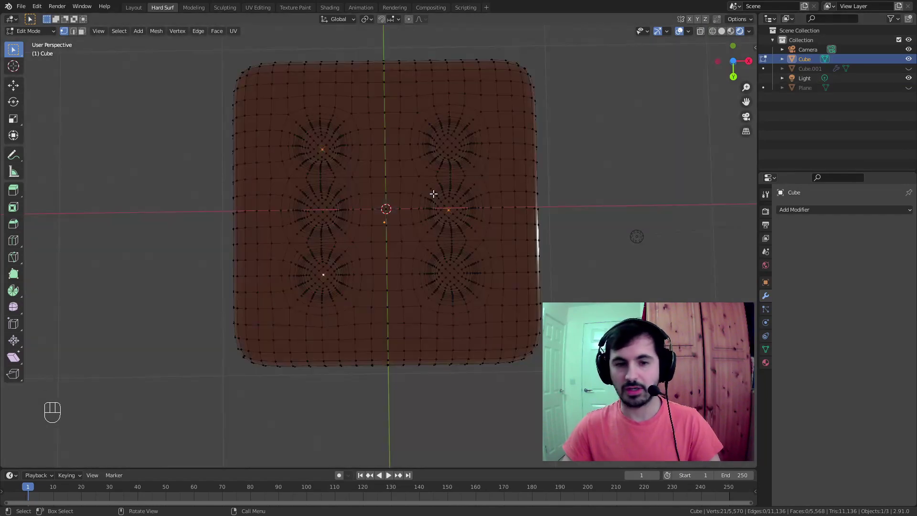
# Deselect the stray vertices picked outside the pip centres
pyautogui.moveTo(428, 192); pyautogui.dragTo(409, 214, button='middle')
pyautogui.keyDown('ctrl'); pyautogui.moveTo(440, 131); pyautogui.dragTo(457, 148); pyautogui.keyUp('ctrl')
pyautogui.keyDown('ctrl'); pyautogui.moveTo(310, 175); pyautogui.dragTo(329, 199); pyautogui.keyUp('ctrl')
pyautogui.moveTo(430, 268); pyautogui.dragTo(407, 182, button='middle')
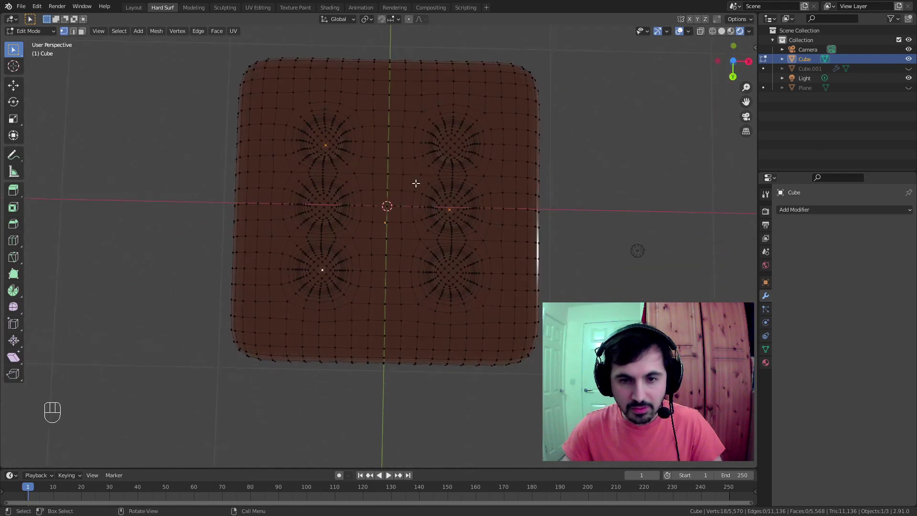
# Add the centre vertices of the remaining three bottom-face pips to the selection
pyautogui.press('ctrl+KP_7')
pyautogui.scroll(5, 454, 114)
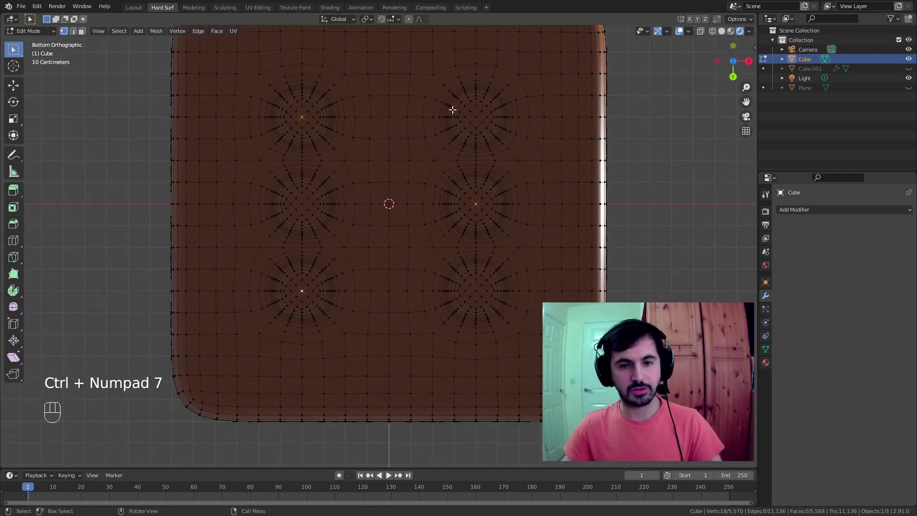
pyautogui.keyDown('shift'); pyautogui.click(518, 66); pyautogui.keyUp('shift')
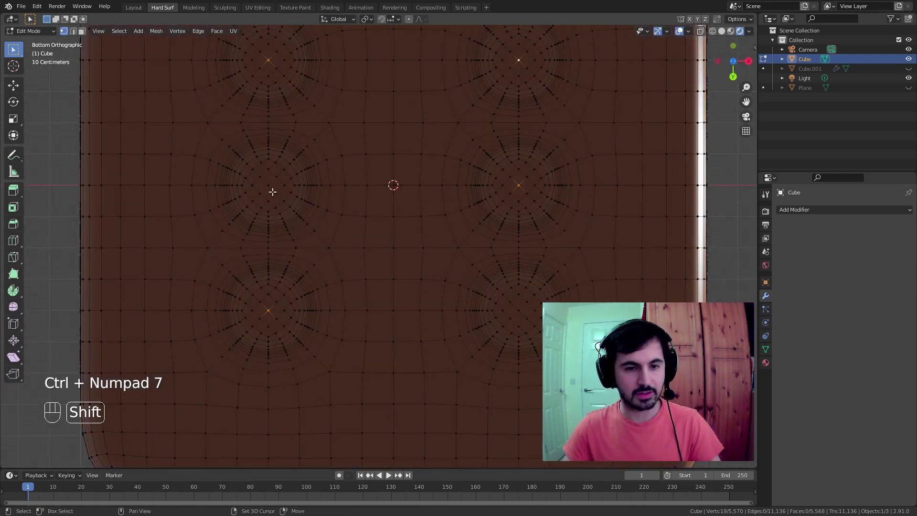
pyautogui.keyDown('shift'); pyautogui.click(519, 311); pyautogui.keyUp('shift')
# Examine the selected pip centres around the die and in the top-face pip
pyautogui.scroll(-3, 530, 248)
pyautogui.moveTo(540, 199); pyautogui.dragTo(418, 296, button='middle')
pyautogui.scroll(-4, 432, 225)
pyautogui.moveTo(434, 213); pyautogui.dragTo(413, 260, button='middle')
pyautogui.scroll(4, 414, 213)
pyautogui.press('KP_7')
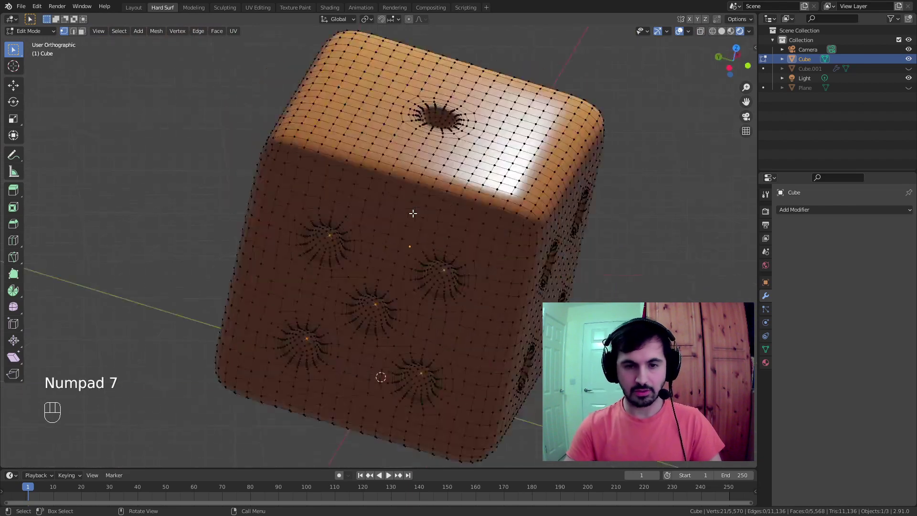
pyautogui.scroll(5, 413, 213)
pyautogui.keyDown('shift'); pyautogui.moveTo(438, 277); pyautogui.dragTo(435, 129, button='middle'); pyautogui.keyUp('shift')
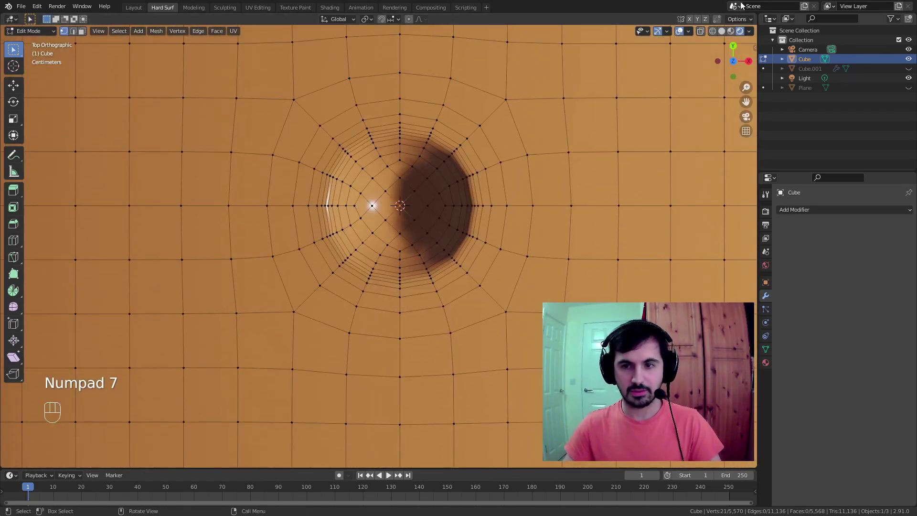
# Switch the viewport to solid shading and check the centre vertex of the top pip up close
pyautogui.click(721, 32)
pyautogui.scroll(-3, 419, 240)
pyautogui.scroll(-1, 420, 240)
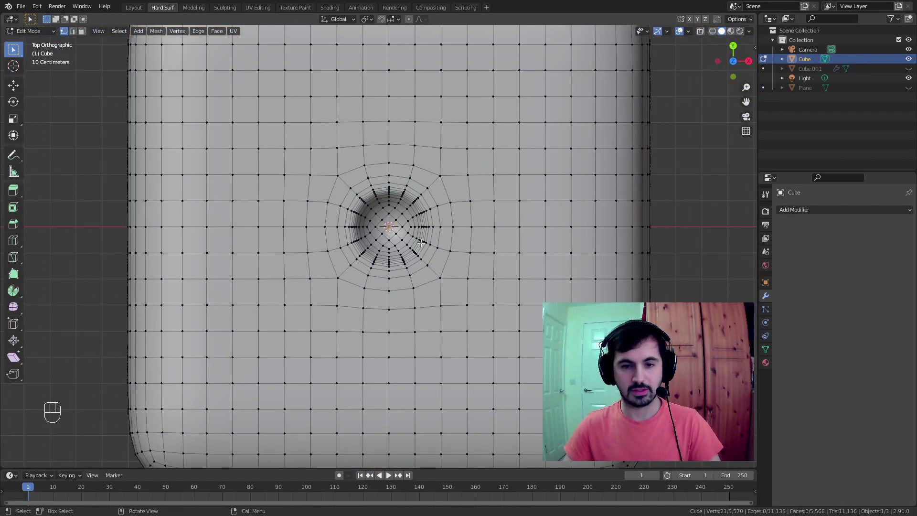
pyautogui.scroll(5, 421, 242)
pyautogui.keyDown('shift'); pyautogui.moveTo(450, 165); pyautogui.dragTo(423, 167, button='middle'); pyautogui.keyUp('shift')
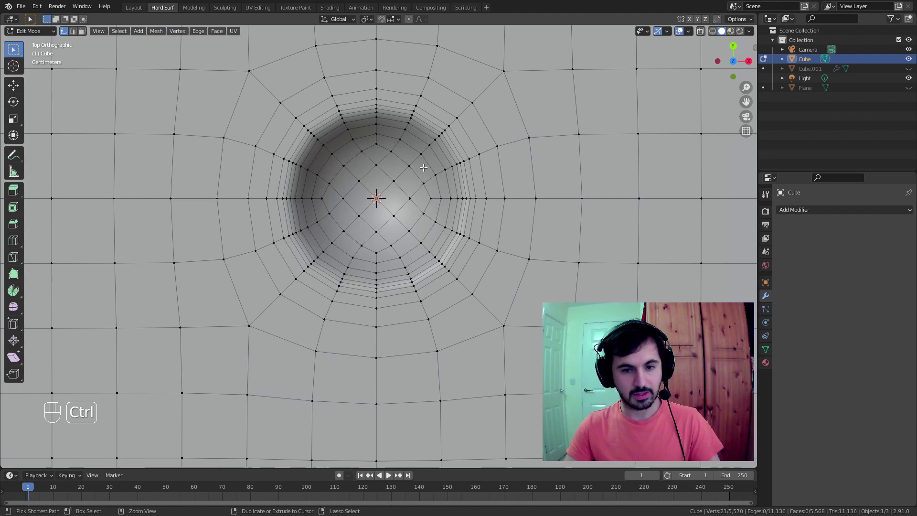
# Grow the selection five times from the pip centres to cover the recessed surface of every pip
pyautogui.press('ctrl+KP_Add')
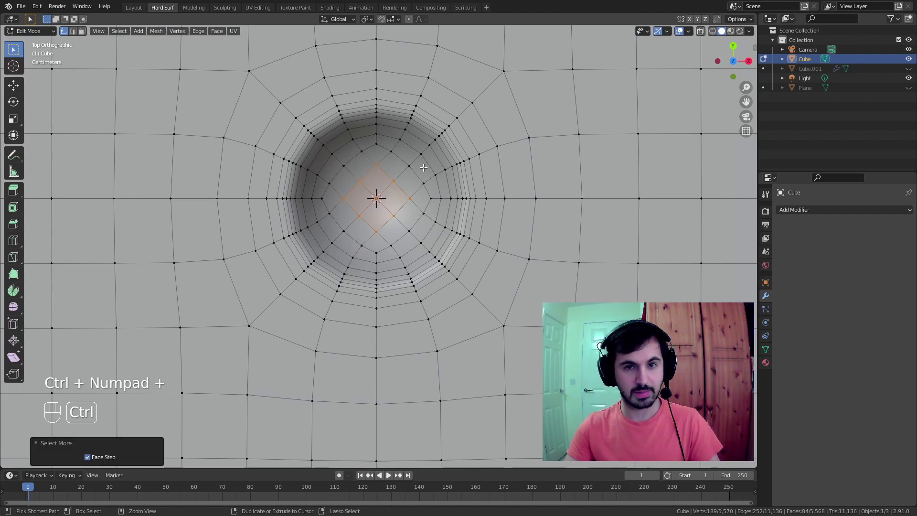
pyautogui.press('ctrl+KP_Add')
pyautogui.press('ctrl+KP_Add')
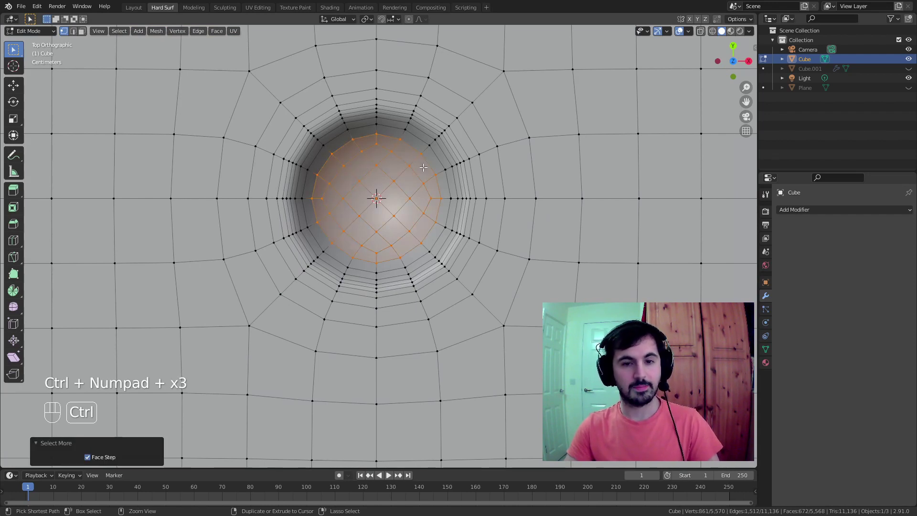
pyautogui.press('ctrl+KP_Add')
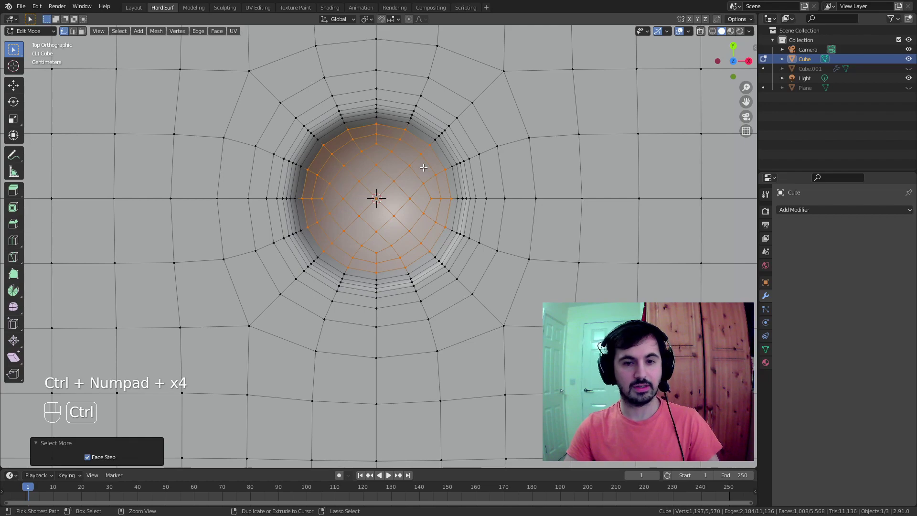
pyautogui.scroll(1, 423, 168)
pyautogui.moveTo(423, 168); pyautogui.dragTo(405, 221, button='middle')
pyautogui.scroll(-8, 424, 134)
pyautogui.scroll(1, 406, 221)
pyautogui.scroll(8, 406, 221)
pyautogui.press('ctrl+KP_Add')
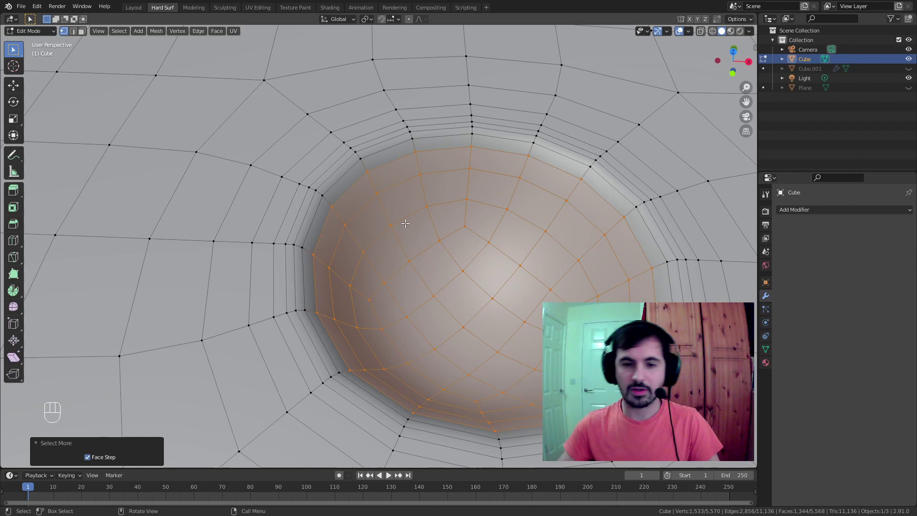
# Add a second material slot to the die and create a new material in it for the pips
pyautogui.click(766, 362)
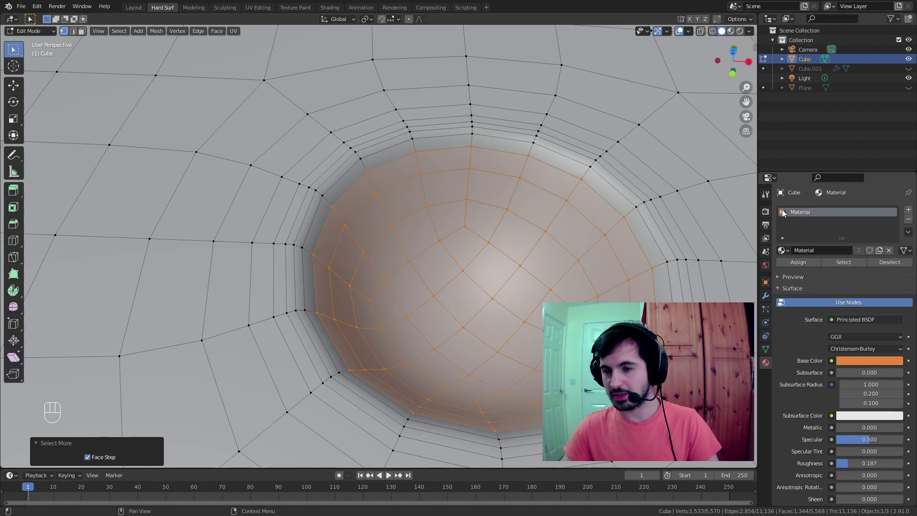
pyautogui.click(908, 212)
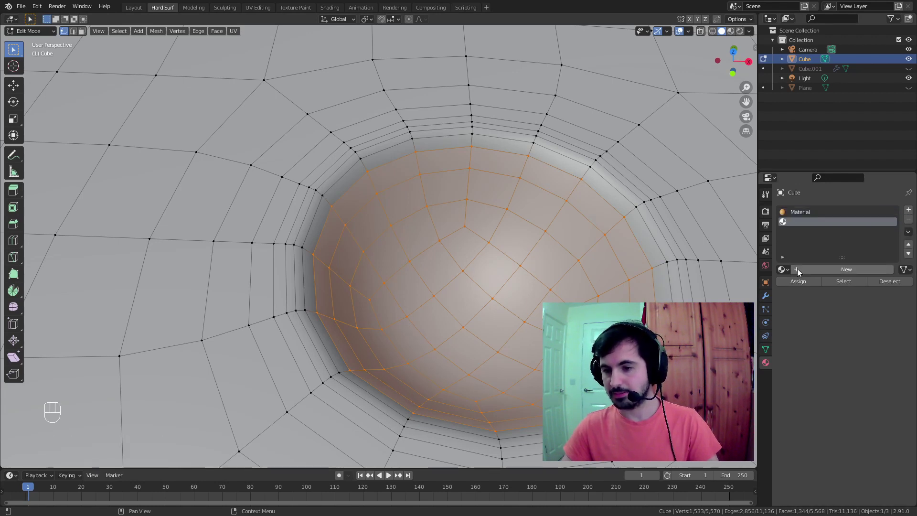
pyautogui.click(812, 269)
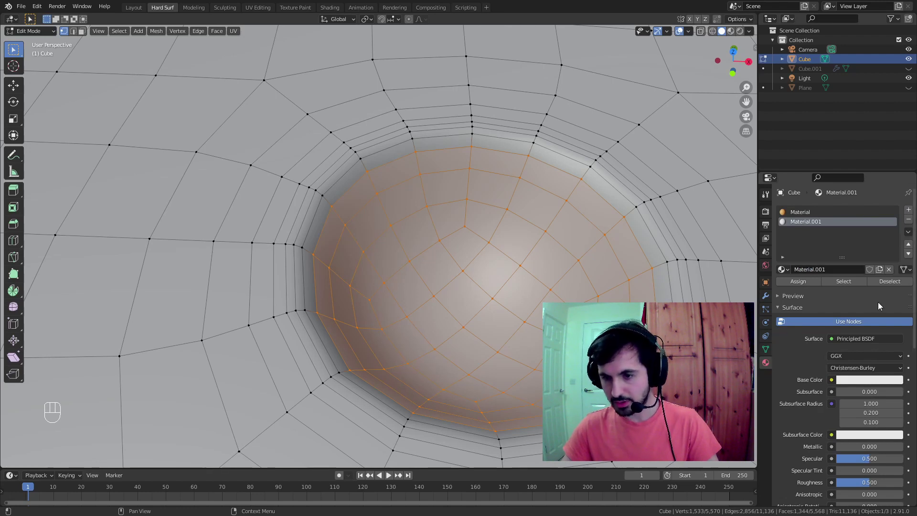
# Set the new material's subsurface color to white and its roughness to 0.273, and assign it to the selected pip faces
pyautogui.click(861, 434)
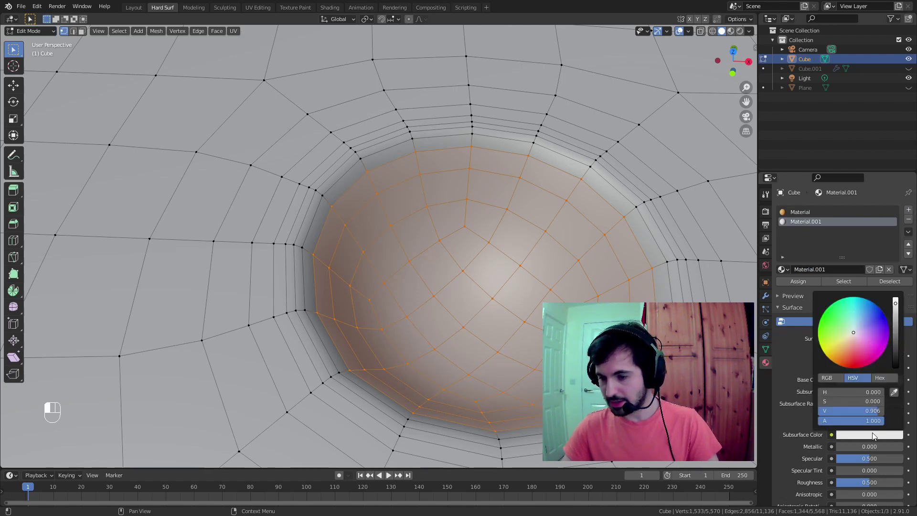
pyautogui.click(895, 304)
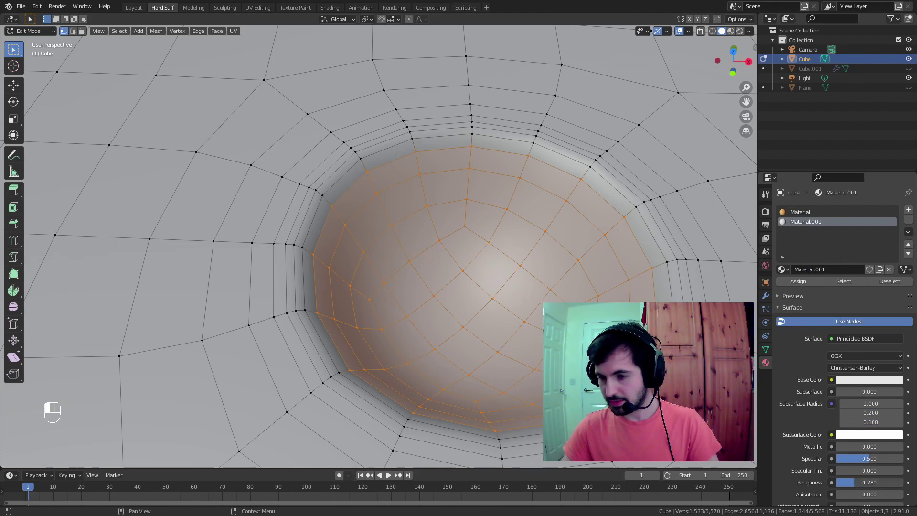
pyautogui.click(874, 434)
pyautogui.moveTo(894, 311); pyautogui.dragTo(895, 297)
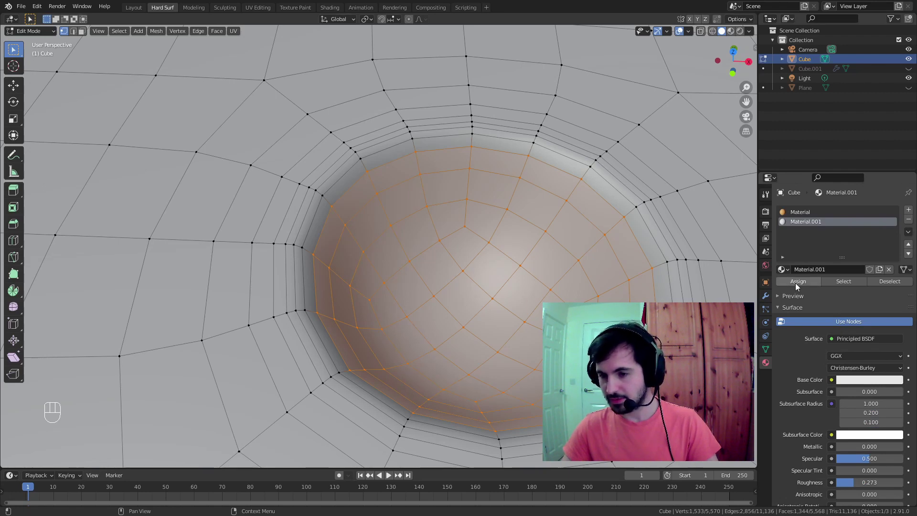
# Switch the viewport to rendered shading and clear the mesh selection
pyautogui.scroll(-8, 512, 162)
pyautogui.press('z')
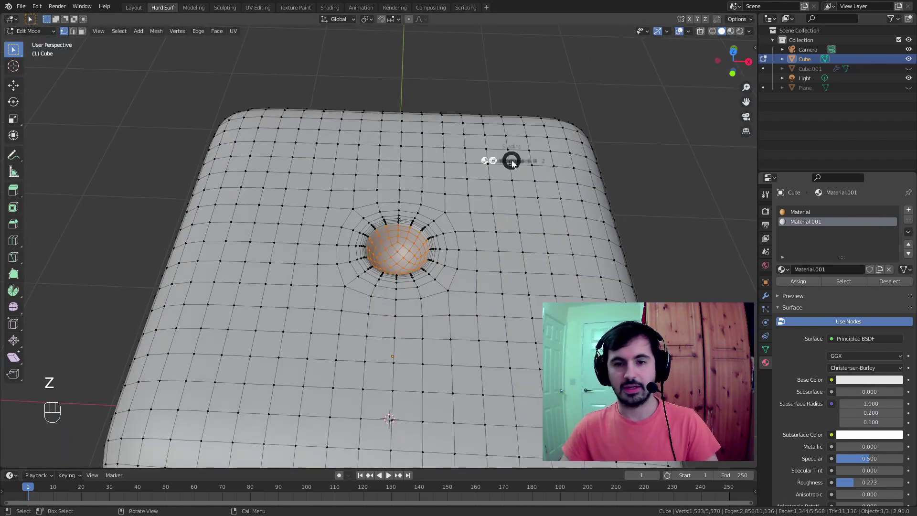
pyautogui.click(505, 113)
pyautogui.click(610, 88)
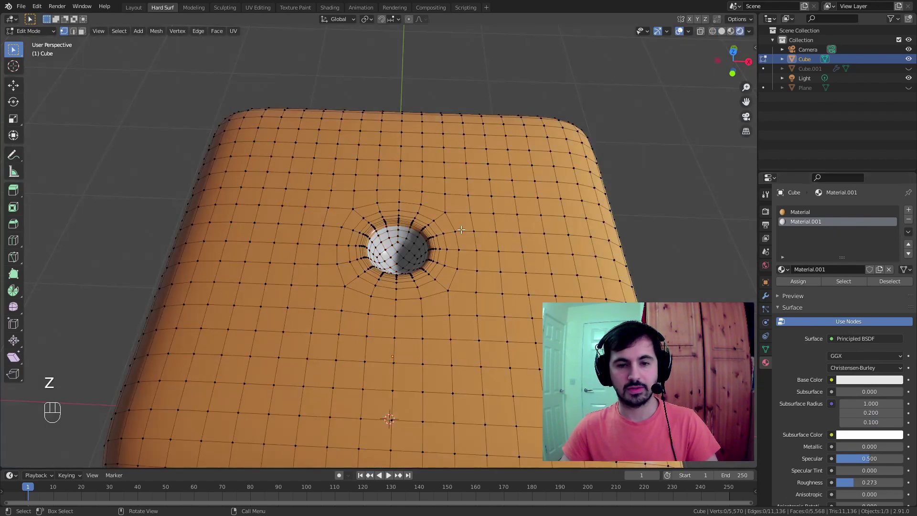
# Return the die to Object Mode and examine the pips' new material up close and from a distance
pyautogui.moveTo(449, 235); pyautogui.dragTo(412, 231, button='middle')
pyautogui.scroll(-2, 410, 230)
pyautogui.press('Tab')
pyautogui.scroll(8, 373, 229)
pyautogui.scroll(3, 334, 216)
pyautogui.moveTo(289, 196); pyautogui.dragTo(363, 201, button='middle')
pyautogui.scroll(-9, 430, 231)
pyautogui.moveTo(431, 232); pyautogui.dragTo(465, 224, button='middle')
pyautogui.scroll(-4, 417, 239)
pyautogui.scroll(-3, 327, 261)
# Deselect the die and unhide the ground plane in the viewport
pyautogui.click(464, 224)
pyautogui.click(909, 88)
pyautogui.moveTo(515, 170); pyautogui.dragTo(471, 154, button='middle')
pyautogui.keyDown('shift'); pyautogui.moveTo(413, 234); pyautogui.dragTo(397, 265, button='middle'); pyautogui.keyUp('shift')
pyautogui.scroll(2, 419, 236)
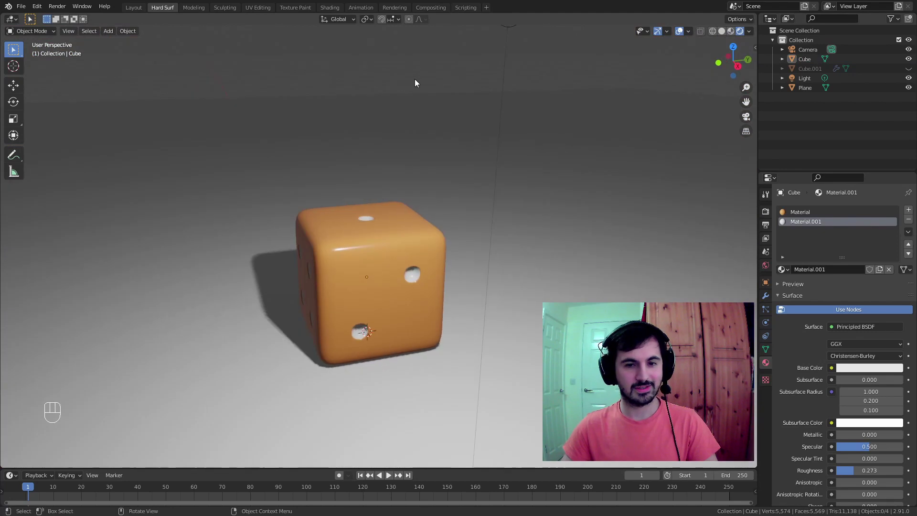
# Examine the rendered pips and rounded edges on the different faces of the die
pyautogui.scroll(3, 411, 210)
pyautogui.moveTo(410, 217); pyautogui.dragTo(478, 198, button='middle')
pyautogui.scroll(-3, 423, 203)
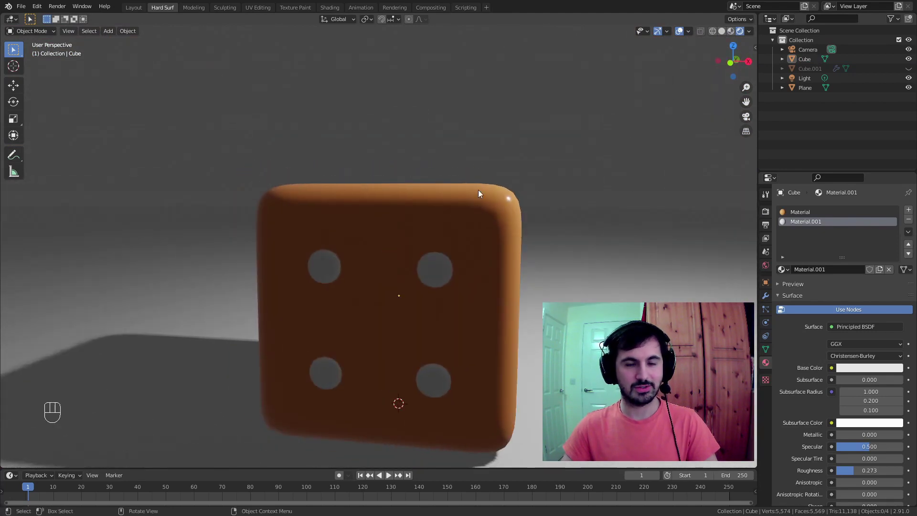
pyautogui.moveTo(380, 162); pyautogui.dragTo(400, 200, button='middle')
pyautogui.moveTo(317, 251)
pyautogui.mouseDown(button='middle')
pyautogui.moveTo(348, 244)
pyautogui.moveTo(330, 249)
pyautogui.mouseUp(button='middle')
pyautogui.keyDown('shift'); pyautogui.moveTo(360, 220); pyautogui.dragTo(322, 265, button='middle'); pyautogui.keyUp('shift')
pyautogui.scroll(2, 322, 266)
pyautogui.keyDown('shift'); pyautogui.moveTo(344, 308); pyautogui.dragTo(388, 242, button='middle'); pyautogui.keyUp('shift')
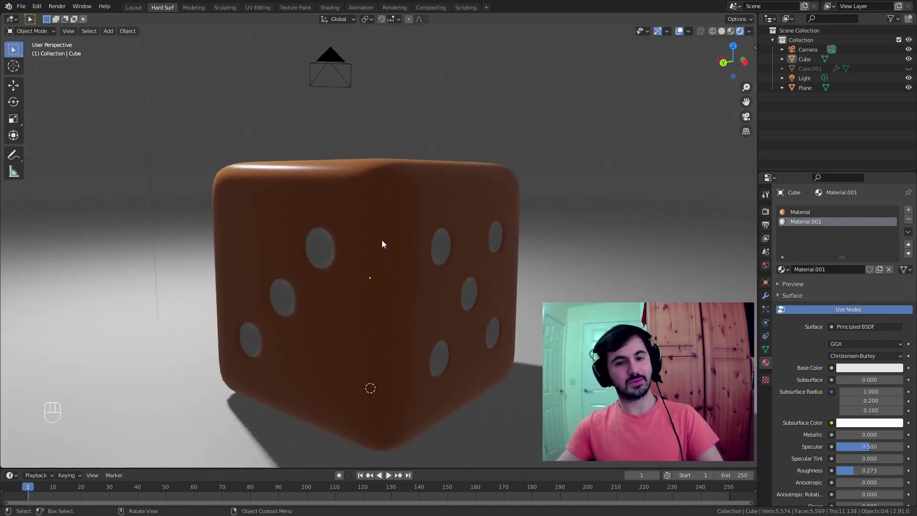
pyautogui.scroll(-1, 382, 239)
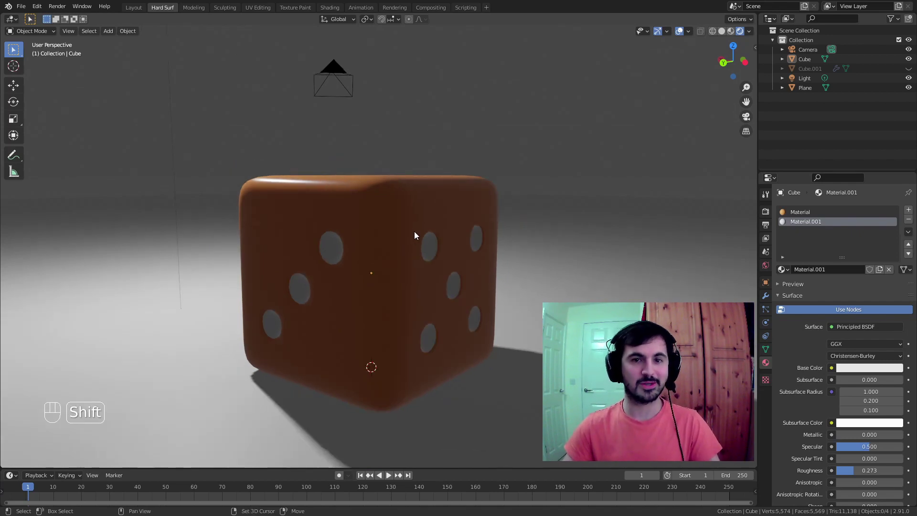